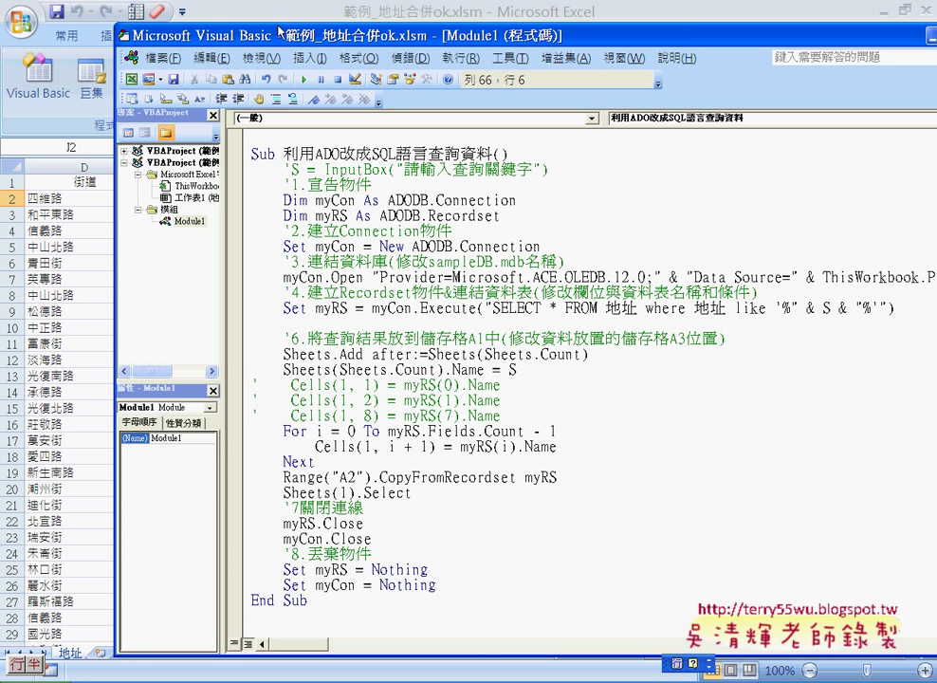
# - Review the SELECT query and macro code, and narrow the Project Explorer to widen the code area
pyautogui.moveTo(267, 36)
pyautogui.mouseDown()
pyautogui.moveTo(284, 38)
pyautogui.moveTo(235, 33)
pyautogui.mouseUp()
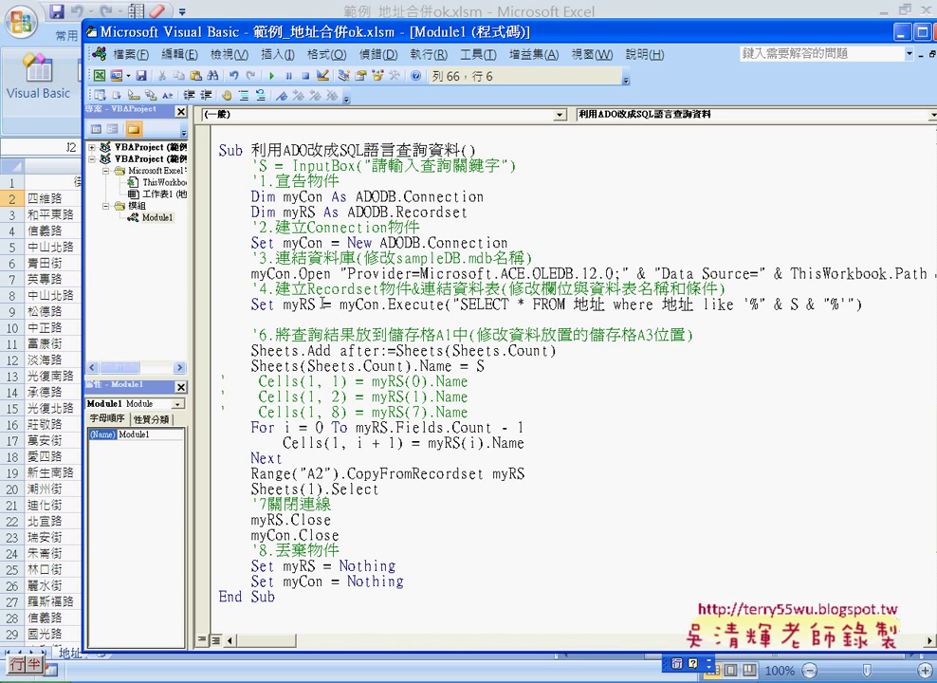
pyautogui.moveTo(453, 304); pyautogui.dragTo(859, 303)
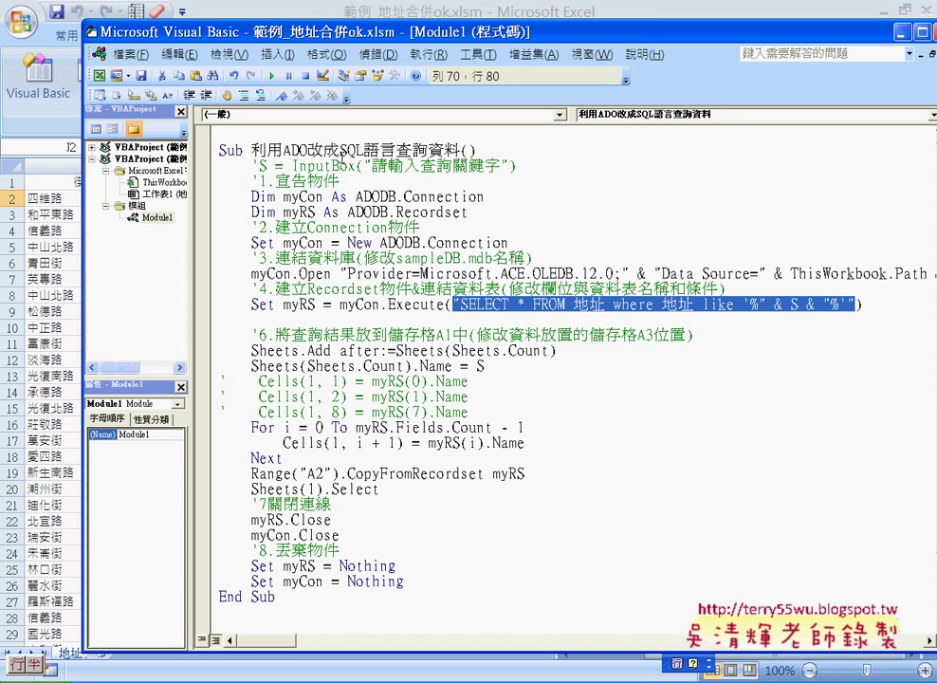
pyautogui.click(282, 150)
pyautogui.moveTo(256, 150); pyautogui.dragTo(281, 150)
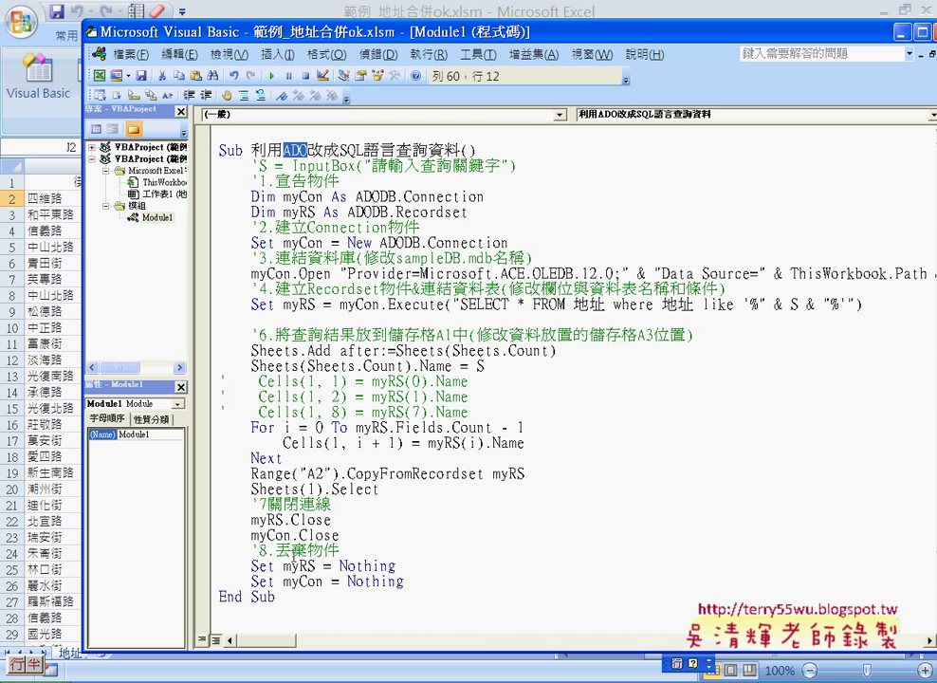
pyautogui.moveTo(277, 597)
pyautogui.mouseDown()
pyautogui.moveTo(260, 535)
pyautogui.moveTo(217, 167)
pyautogui.mouseUp()
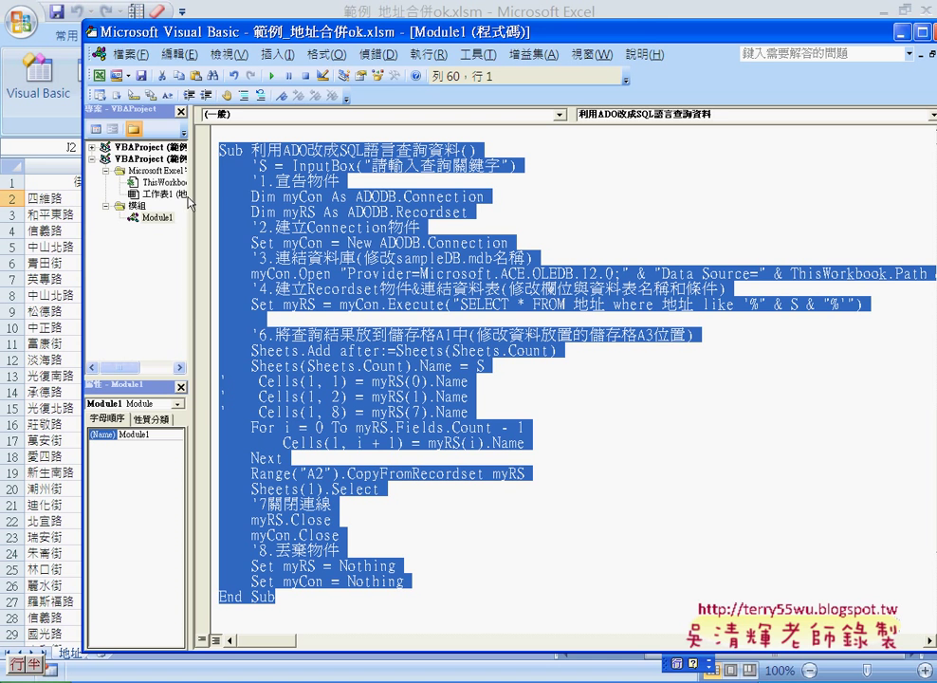
pyautogui.moveTo(189, 153); pyautogui.dragTo(155, 153)
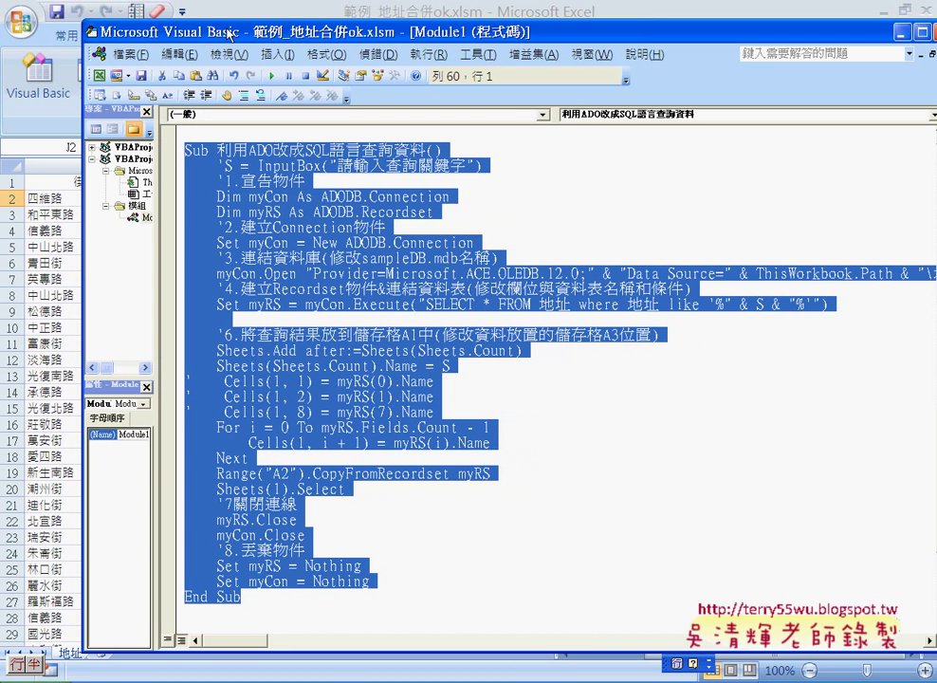
pyautogui.moveTo(231, 29); pyautogui.dragTo(347, 33)
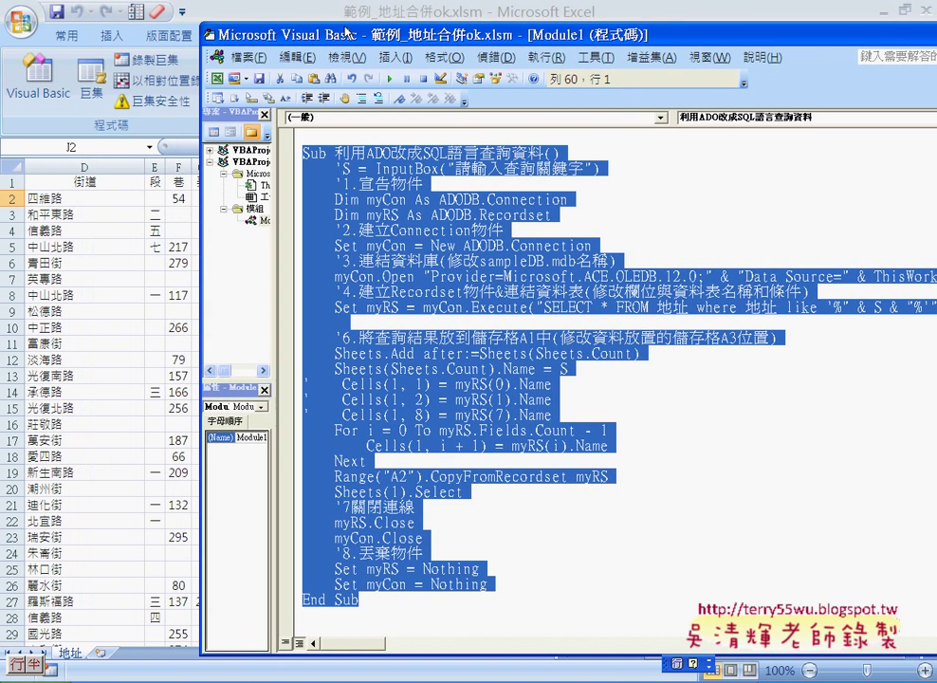
pyautogui.click(314, 137)
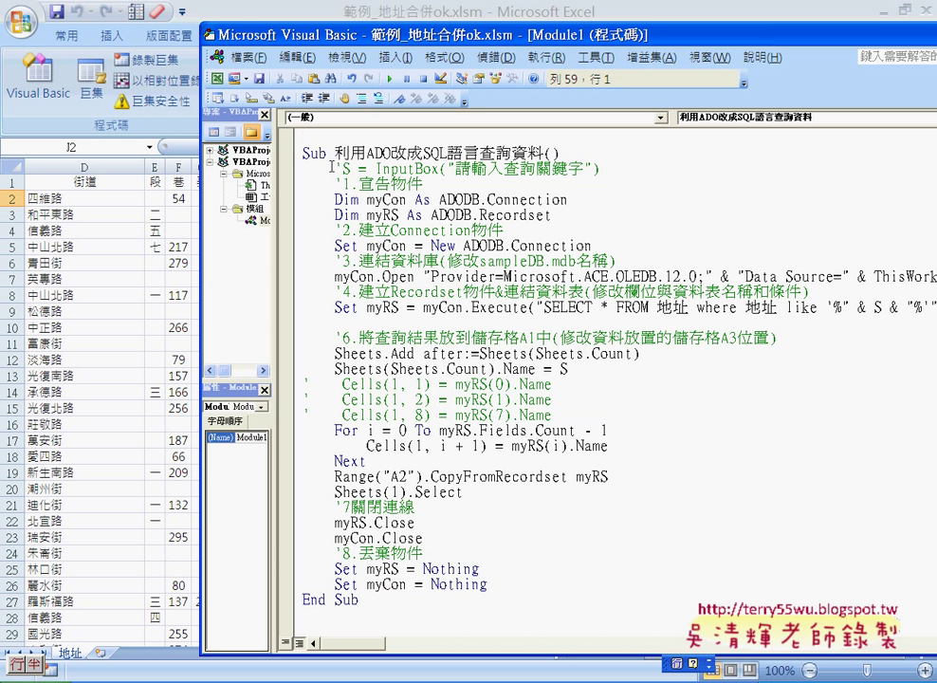
# - Remove the apostrophe so S = InputBox("請輸入查詢關鍵字") runs again
pyautogui.doubleClick(337, 168)
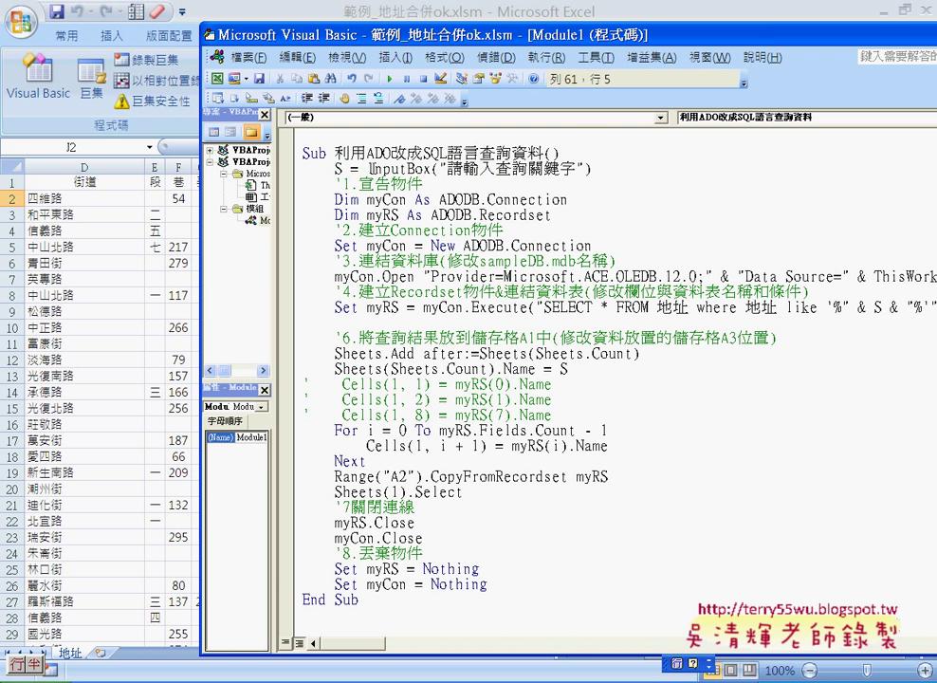
pyautogui.press('Left')
pyautogui.moveTo(368, 168); pyautogui.dragTo(599, 167)
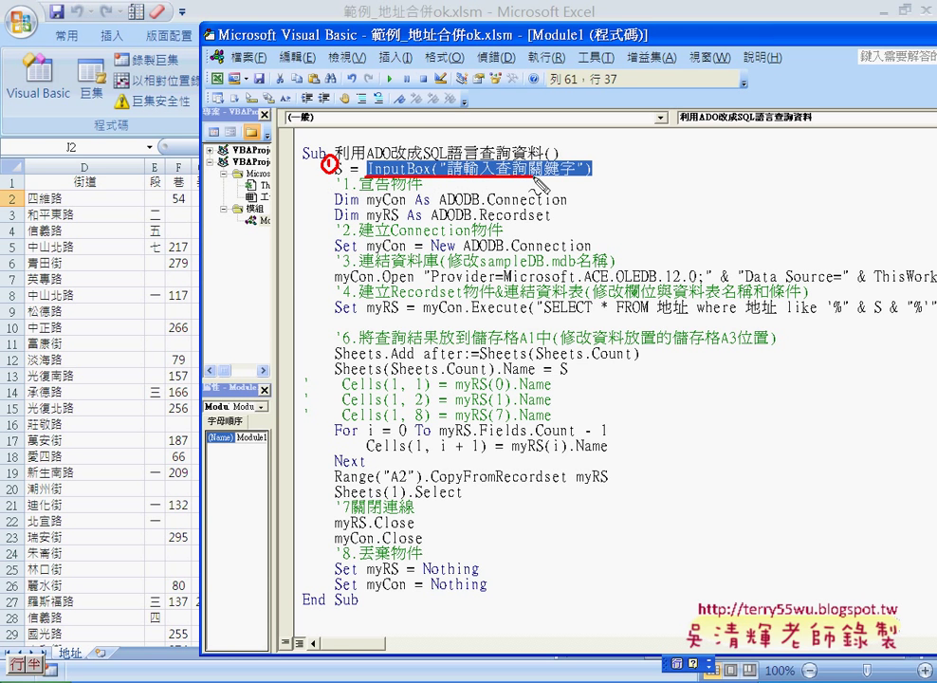
pyautogui.moveTo(418, 176); pyautogui.dragTo(588, 176)
pyautogui.moveTo(445, 154); pyautogui.dragTo(327, 167)
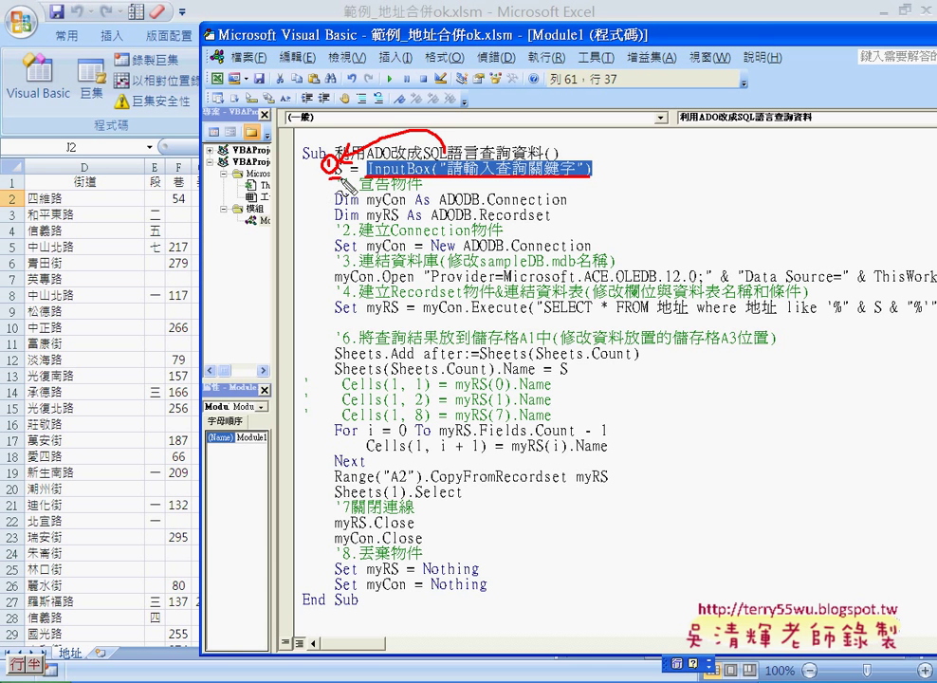
pyautogui.press('Escape')
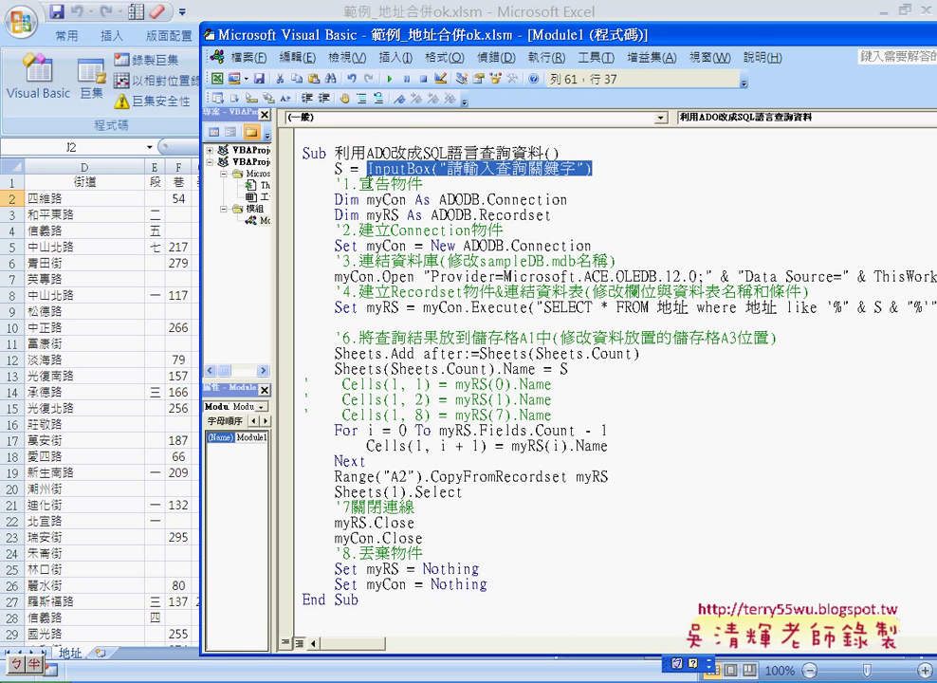
pyautogui.moveTo(211, 156); pyautogui.dragTo(239, 202)
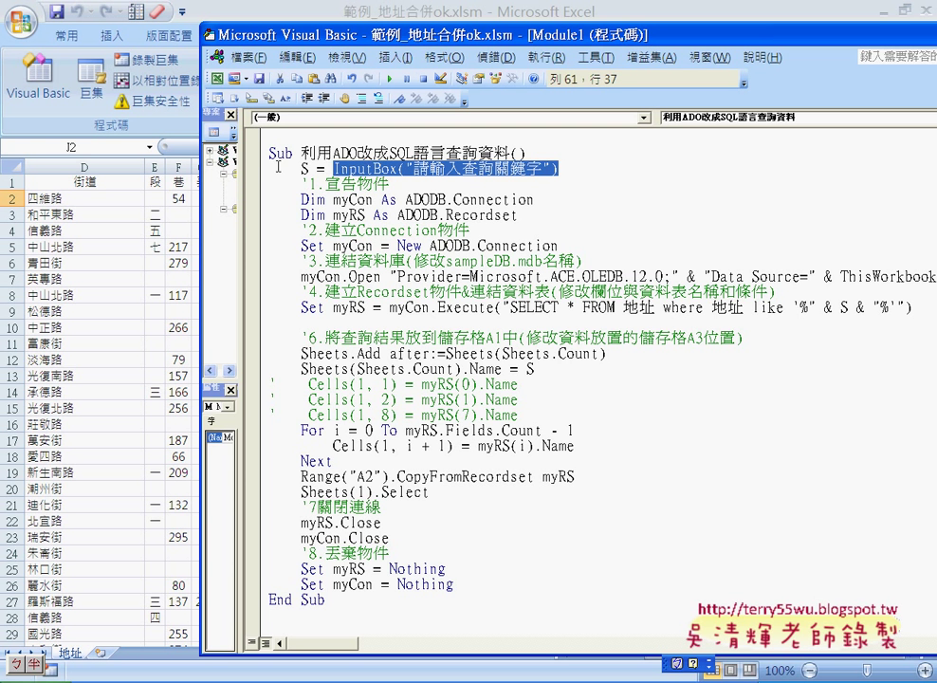
# - Set a breakpoint on the S = InputBox line and move the editor to reveal the 地址查詢 button
pyautogui.click(252, 169)
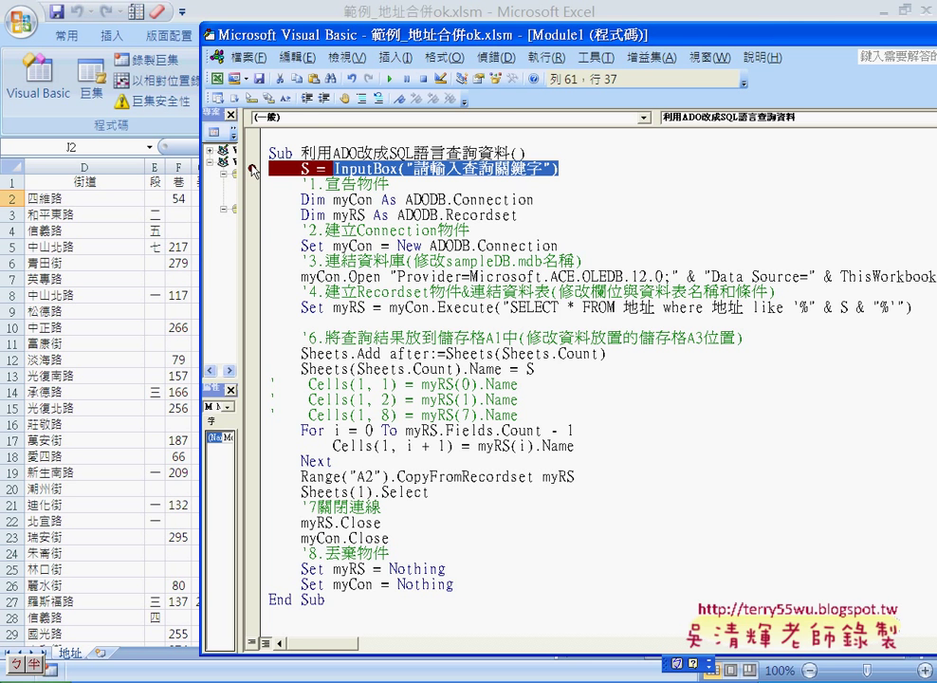
pyautogui.moveTo(259, 36)
pyautogui.mouseDown()
pyautogui.moveTo(384, 82)
pyautogui.moveTo(358, 328)
pyautogui.mouseUp()
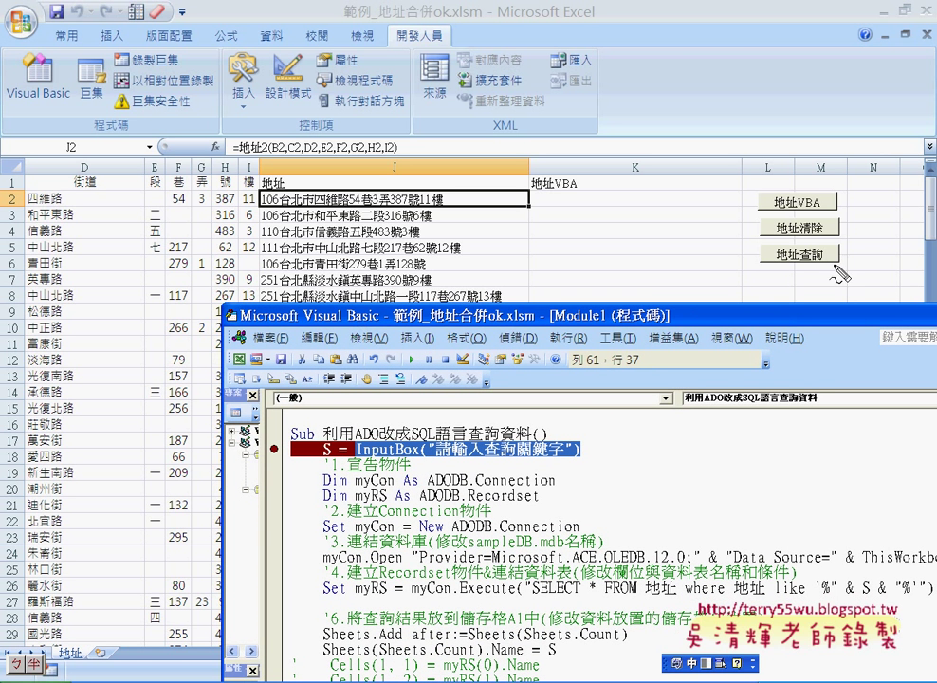
pyautogui.moveTo(835, 265)
pyautogui.mouseDown()
pyautogui.moveTo(548, 287)
pyautogui.moveTo(462, 418)
pyautogui.mouseUp()
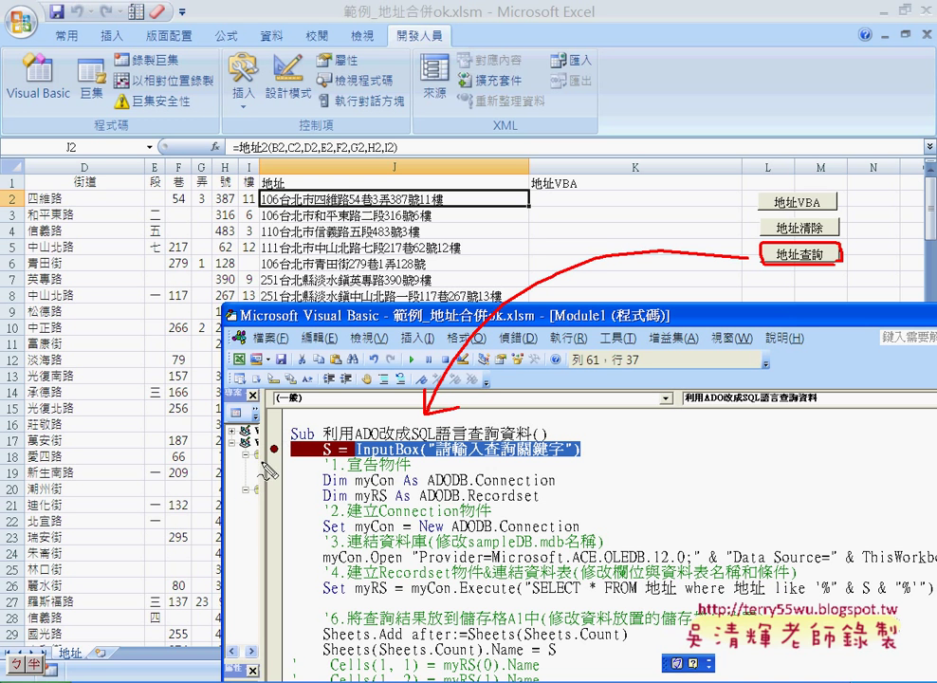
pyautogui.moveTo(110, 644); pyautogui.dragTo(110, 664)
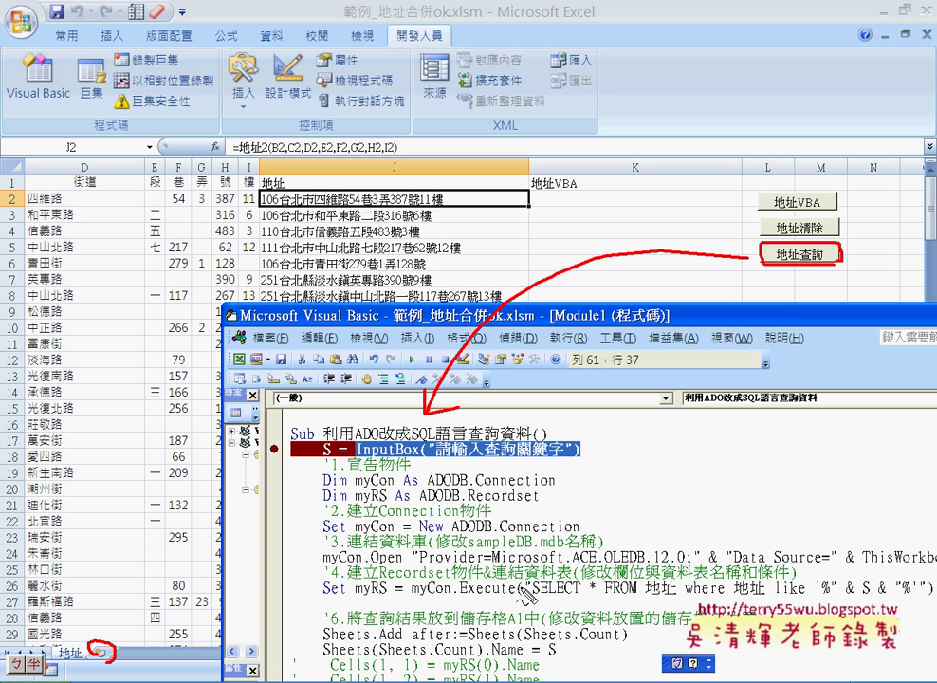
pyautogui.moveTo(525, 590)
pyautogui.mouseDown()
pyautogui.moveTo(90, 655)
pyautogui.moveTo(161, 661)
pyautogui.mouseUp()
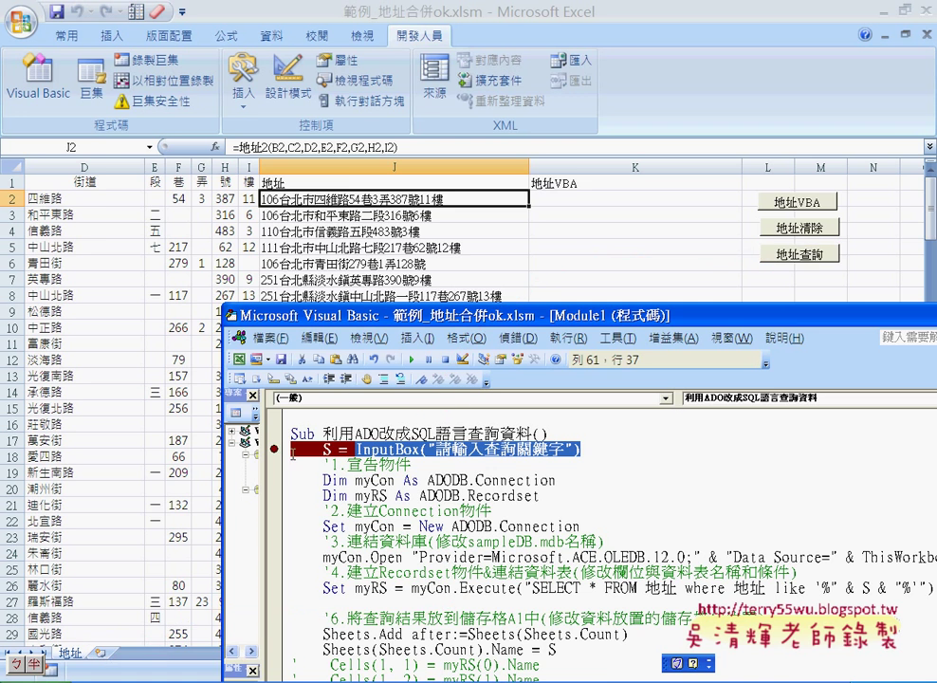
# - Bring the editor back over the sheet and widen it to show the full myCon.Open line
pyautogui.moveTo(416, 322); pyautogui.dragTo(242, 109)
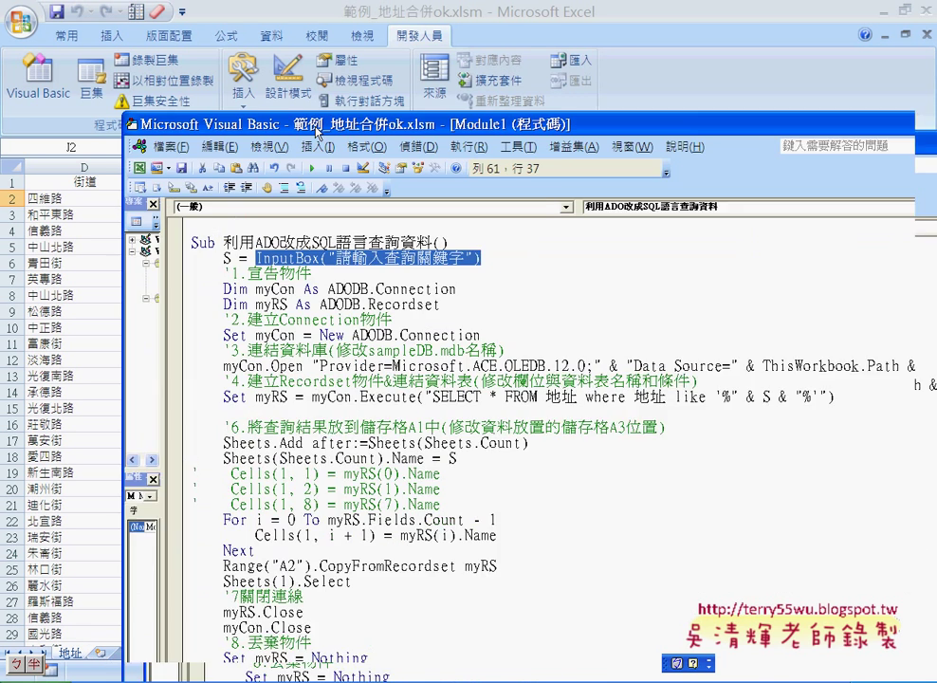
pyautogui.scroll(3, 368, 269)
pyautogui.scroll(1, 368, 270)
pyautogui.scroll(2, 368, 269)
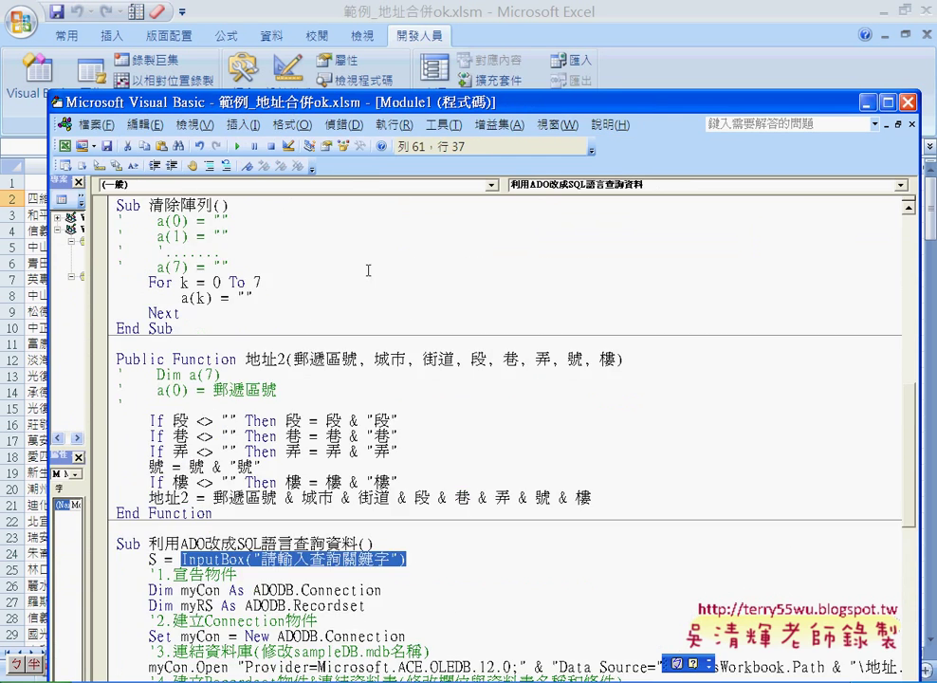
pyautogui.scroll(3, 368, 269)
pyautogui.scroll(1, 368, 270)
pyautogui.scroll(3, 368, 269)
pyautogui.scroll(2, 368, 269)
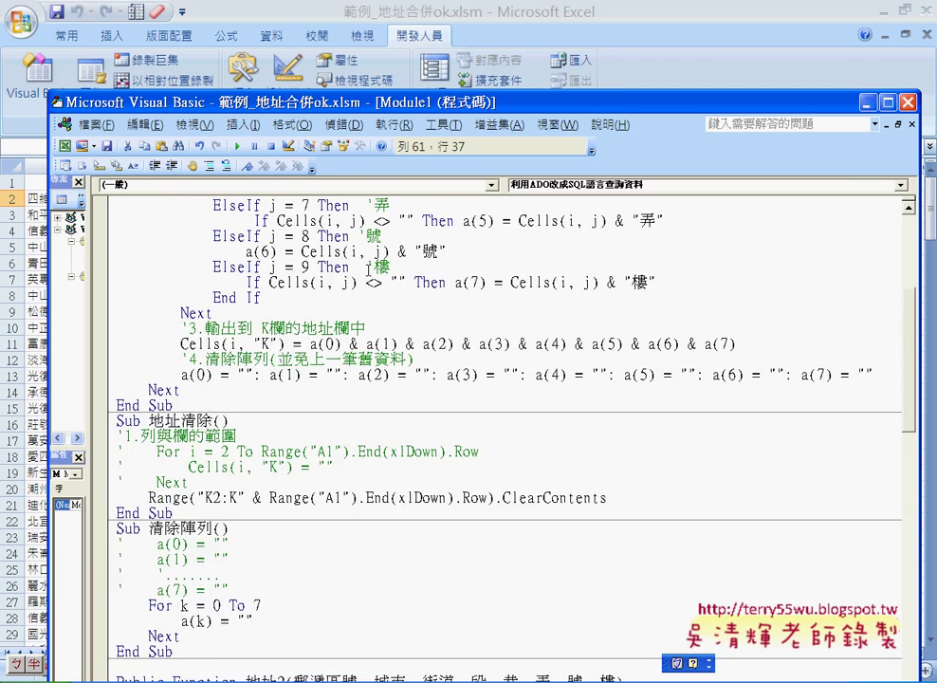
pyautogui.scroll(1, 368, 269)
pyautogui.scroll(3, 368, 270)
pyautogui.scroll(-9, 368, 270)
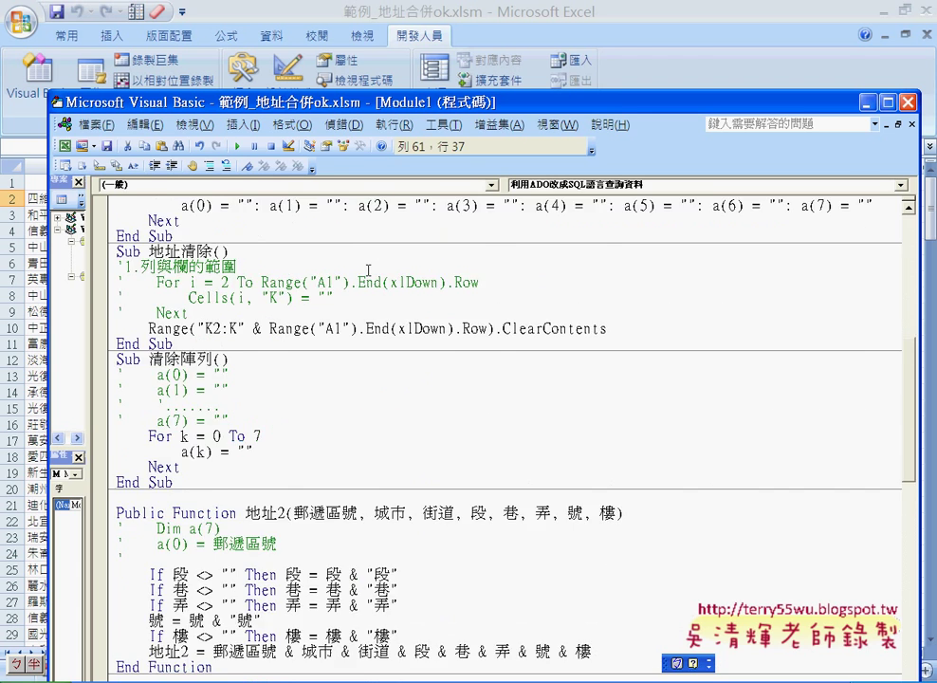
pyautogui.scroll(-3, 368, 270)
pyautogui.scroll(-7, 368, 270)
pyautogui.scroll(-2, 368, 269)
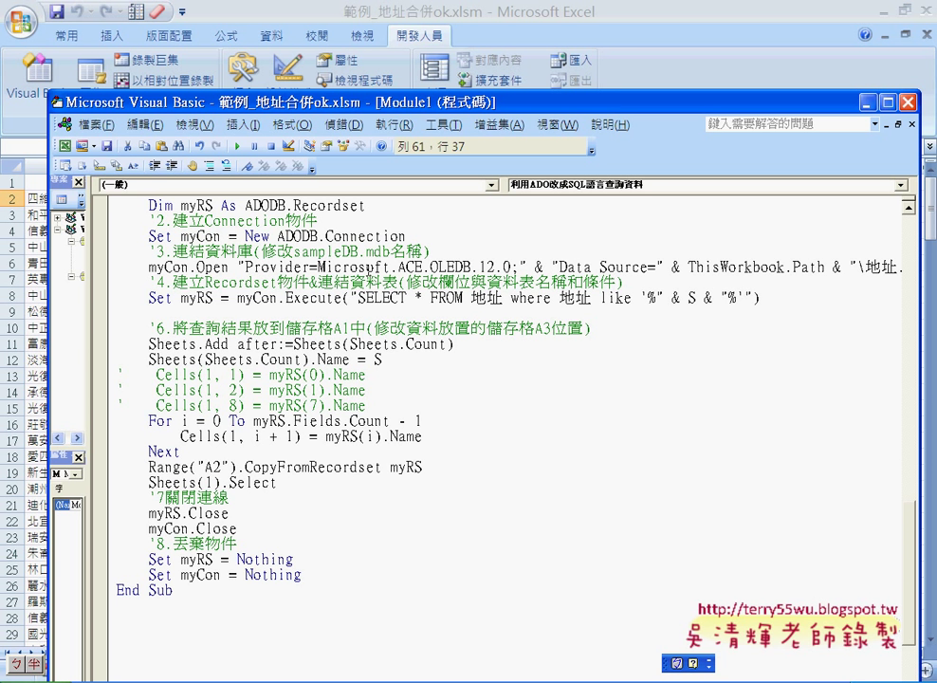
pyautogui.scroll(2, 368, 269)
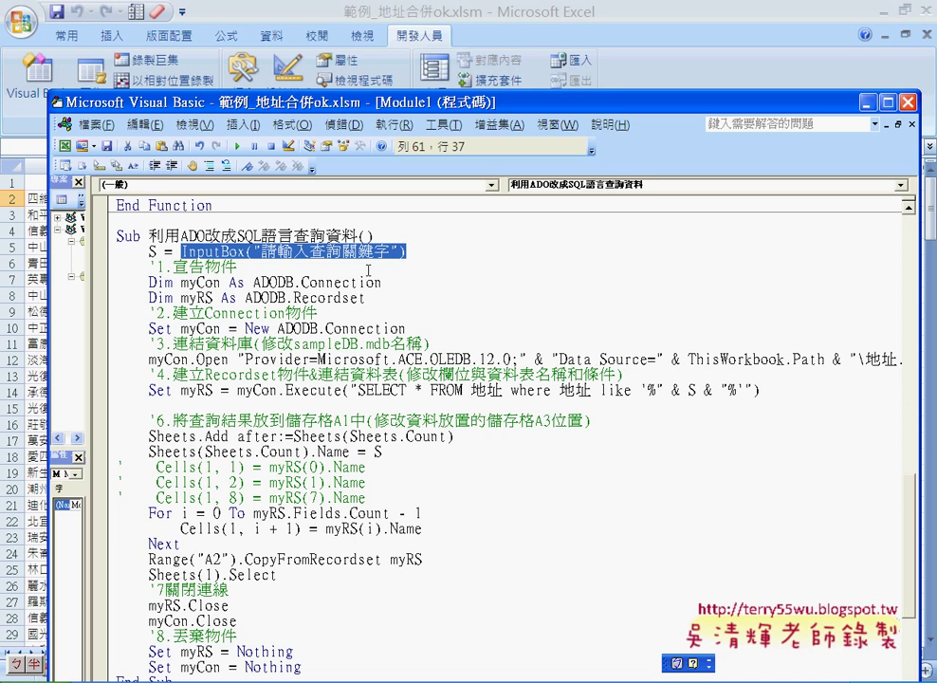
pyautogui.click(99, 251)
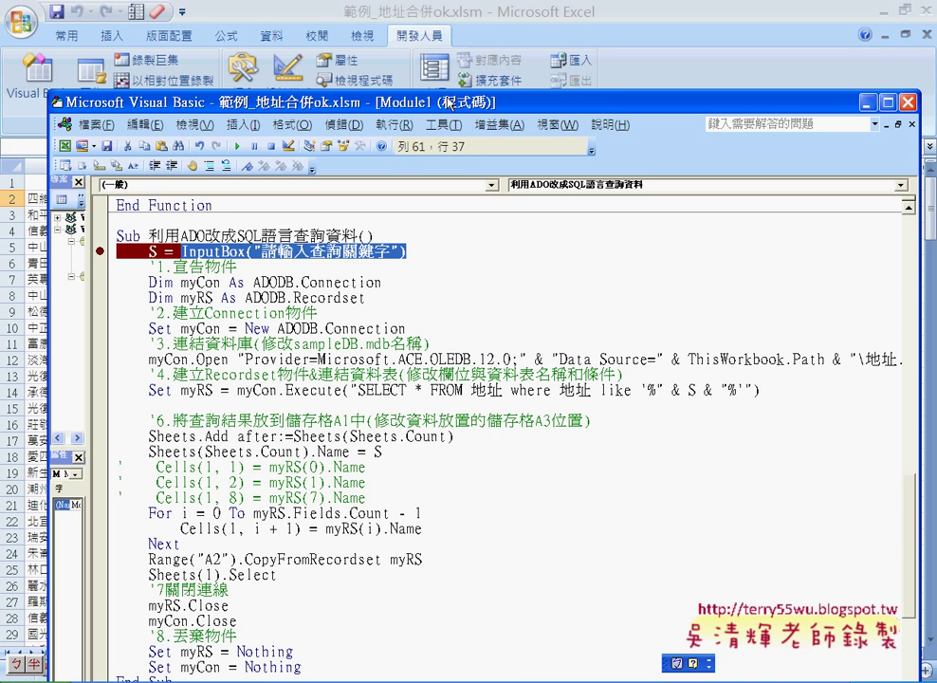
pyautogui.moveTo(345, 101); pyautogui.dragTo(344, 114)
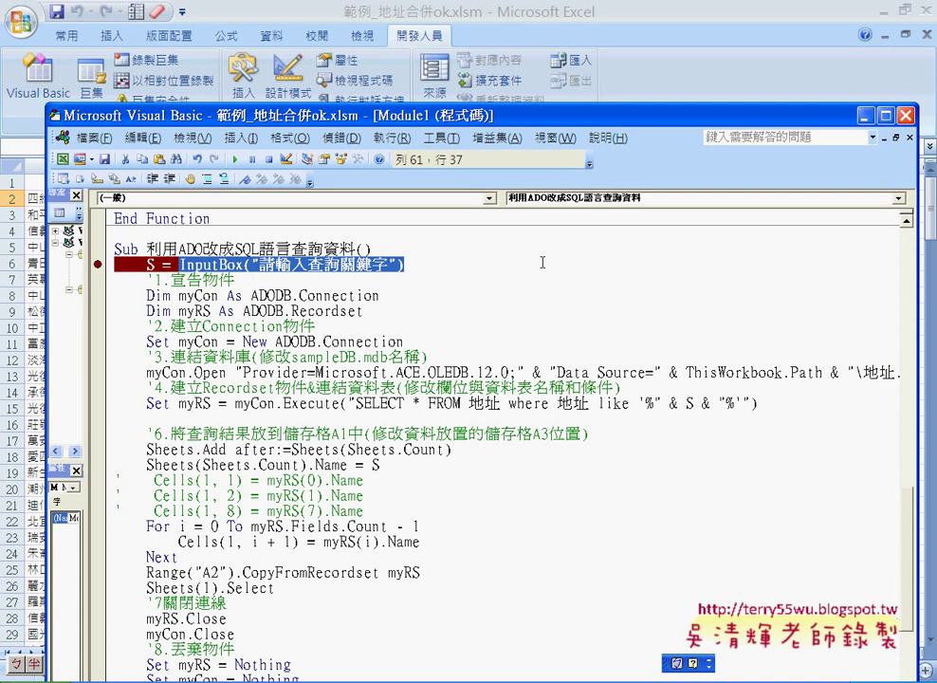
pyautogui.moveTo(448, 116); pyautogui.dragTo(325, 132)
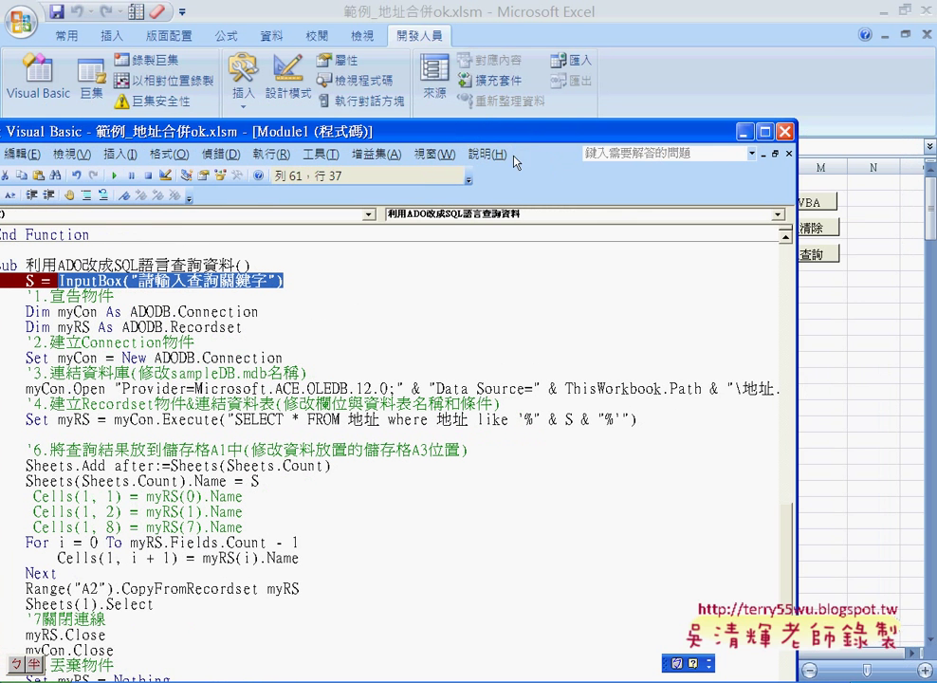
pyautogui.moveTo(796, 465); pyautogui.dragTo(867, 469)
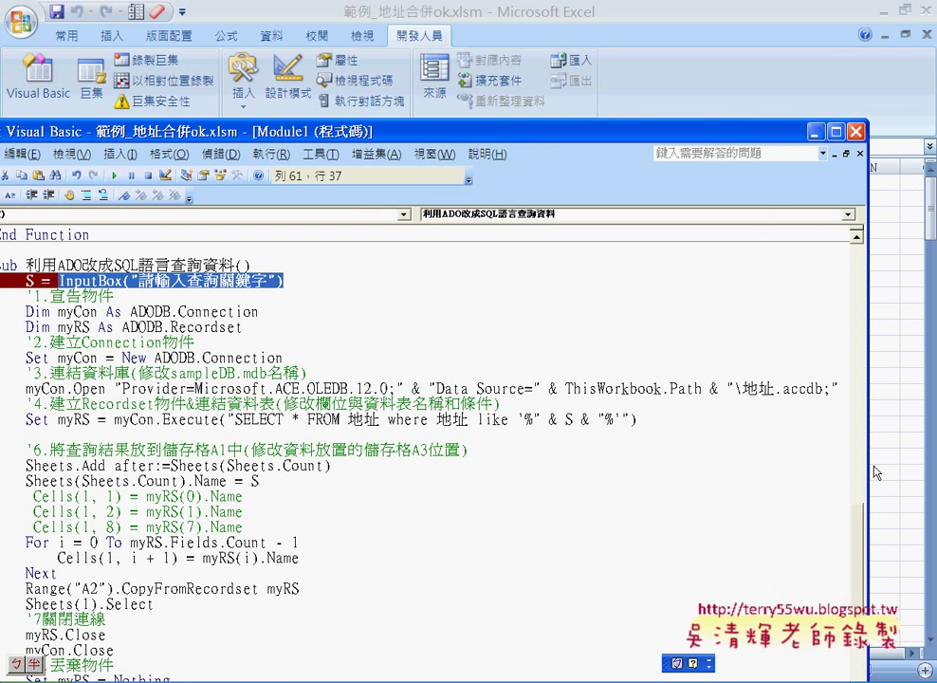
# - Highlight ThisWorkbook.Path and 地址.accdb in the connection string
pyautogui.moveTo(742, 388); pyautogui.dragTo(822, 388)
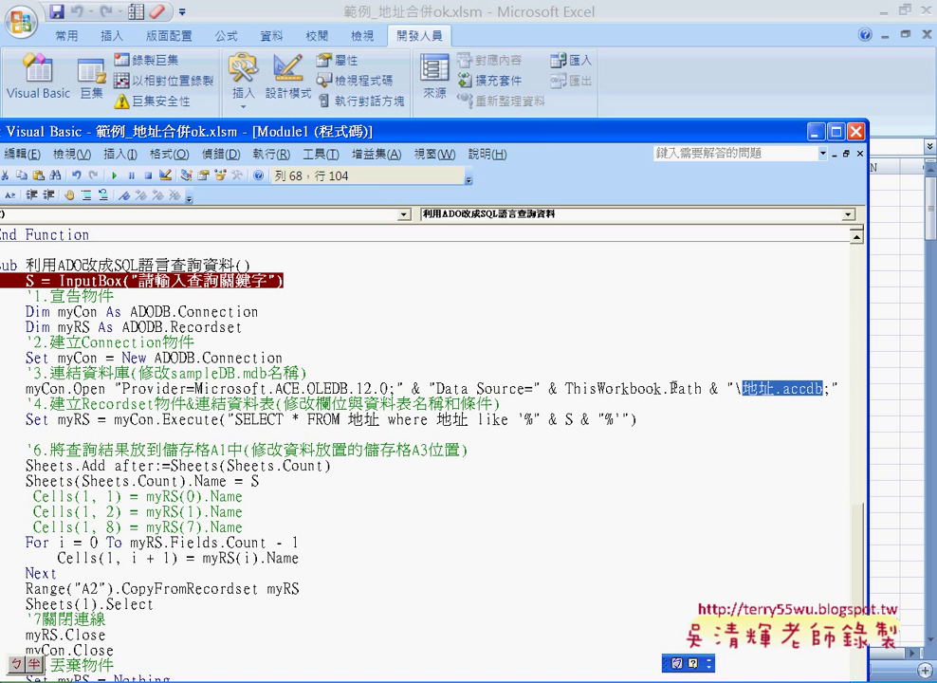
pyautogui.moveTo(567, 388); pyautogui.dragTo(663, 388)
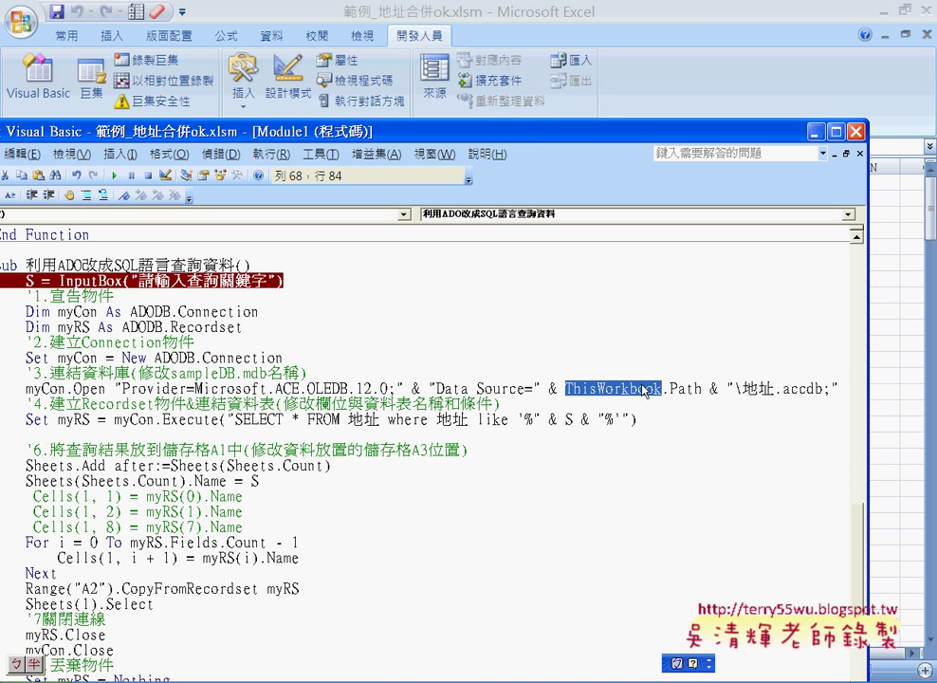
pyautogui.moveTo(566, 388); pyautogui.dragTo(702, 388)
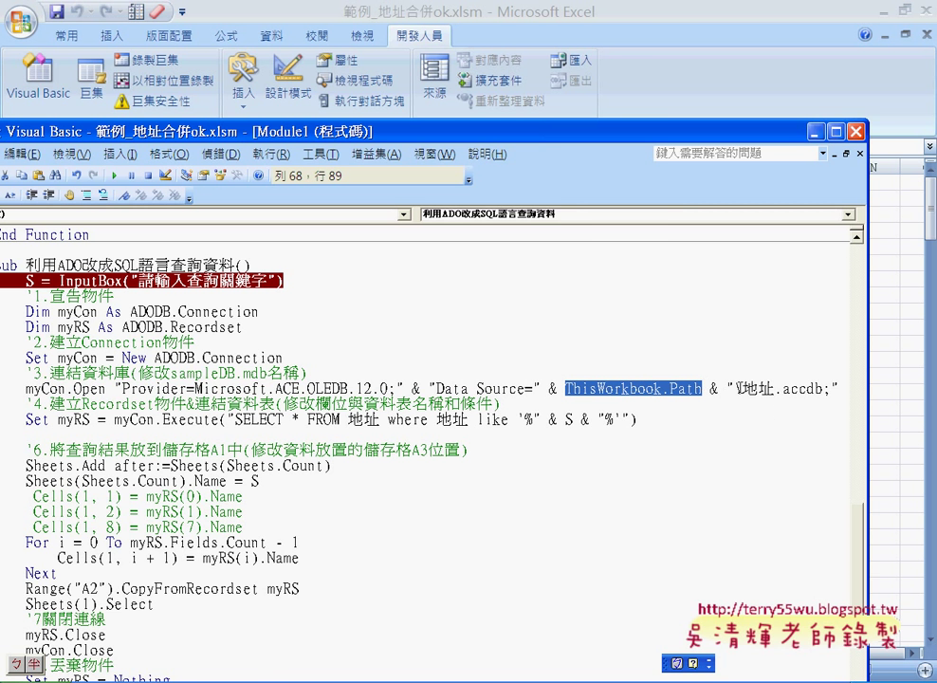
pyautogui.click(739, 388)
pyautogui.moveTo(738, 388); pyautogui.dragTo(567, 388)
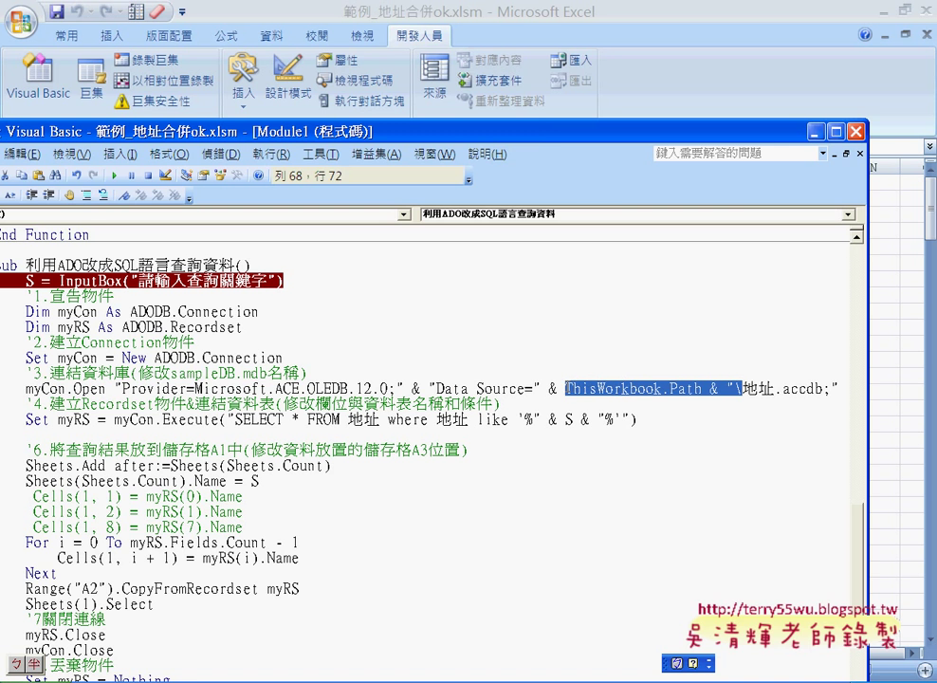
pyautogui.moveTo(743, 388); pyautogui.dragTo(826, 386)
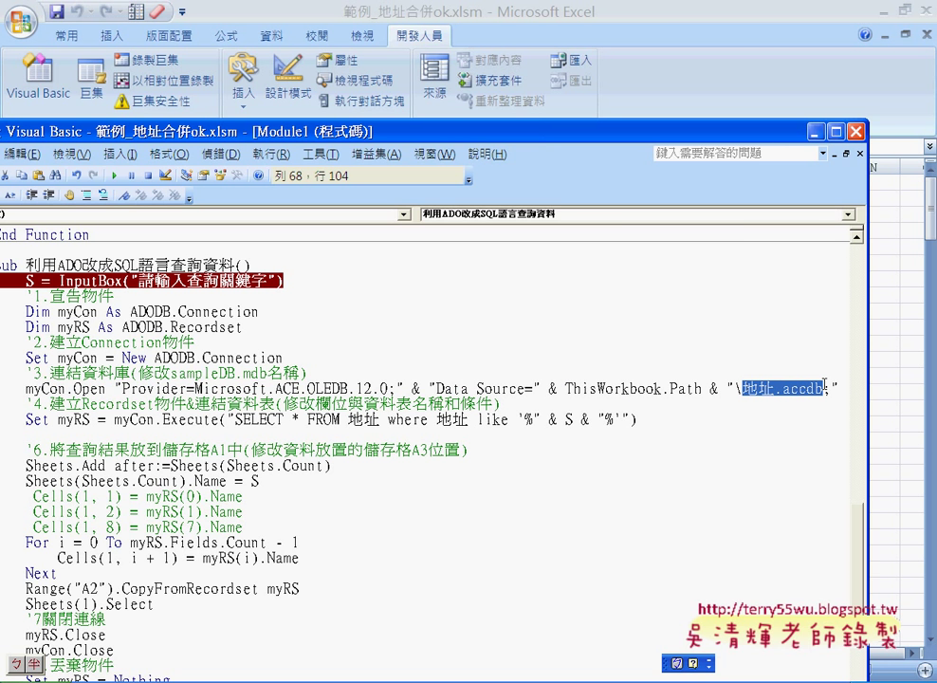
pyautogui.scroll(-1, 572, 403)
pyautogui.scroll(1, 572, 403)
# - Assign the 利用ADO改成SQL語言查詢資料 macro to the 地址查詢 button through 指定巨集
pyautogui.moveTo(531, 140); pyautogui.dragTo(542, 300)
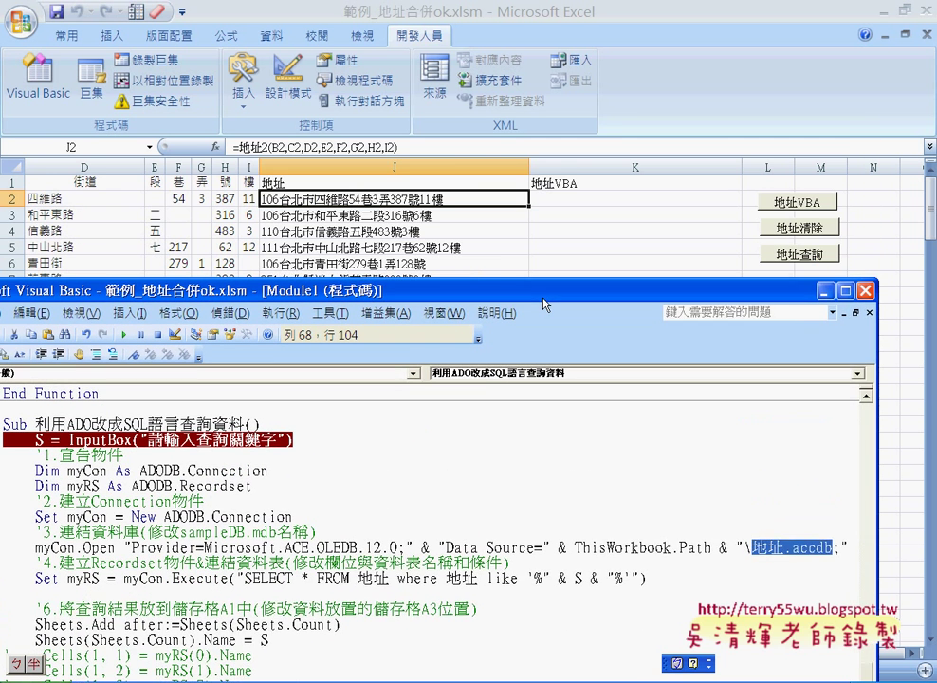
pyautogui.rightClick(787, 256)
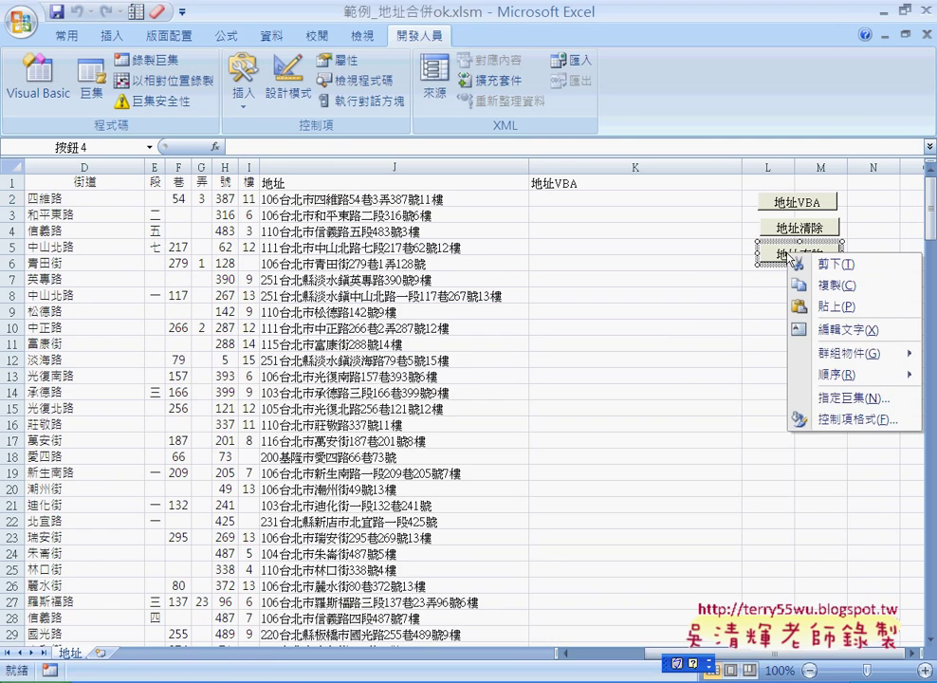
pyautogui.click(828, 400)
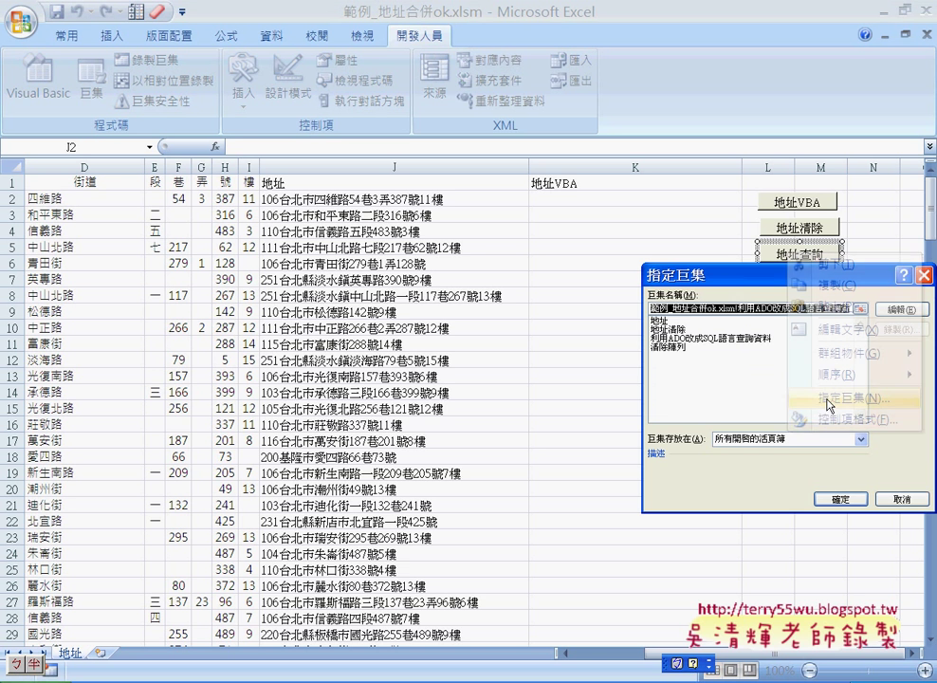
pyautogui.click(698, 340)
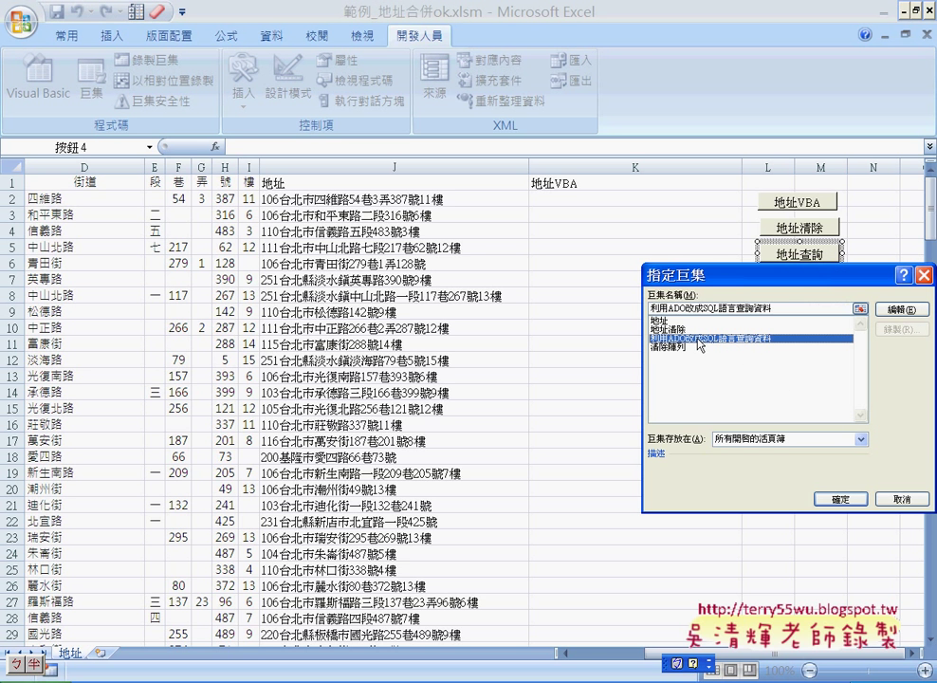
pyautogui.click(841, 500)
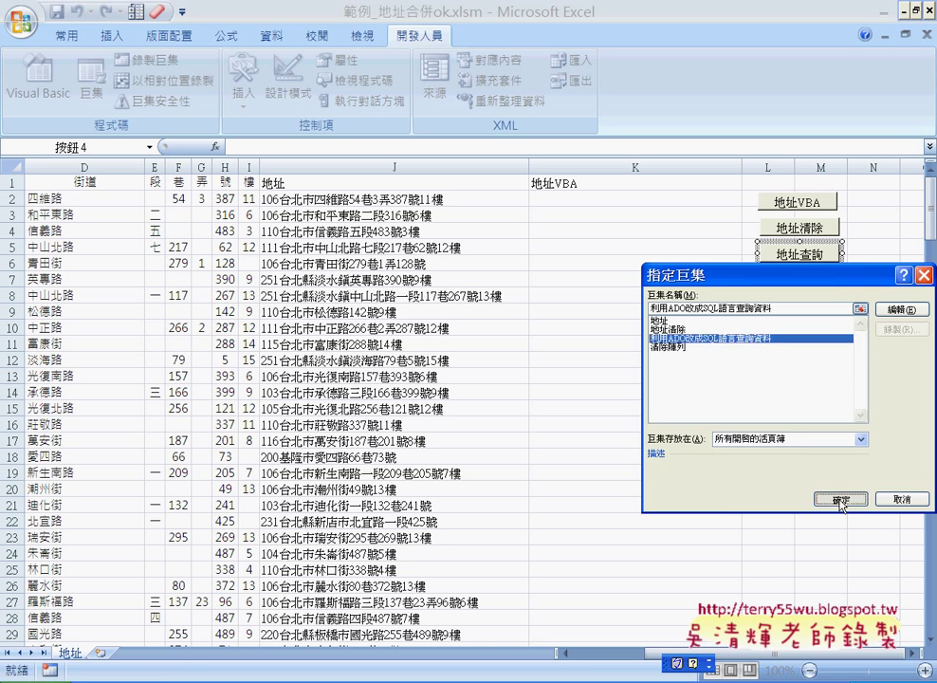
pyautogui.press('Escape')
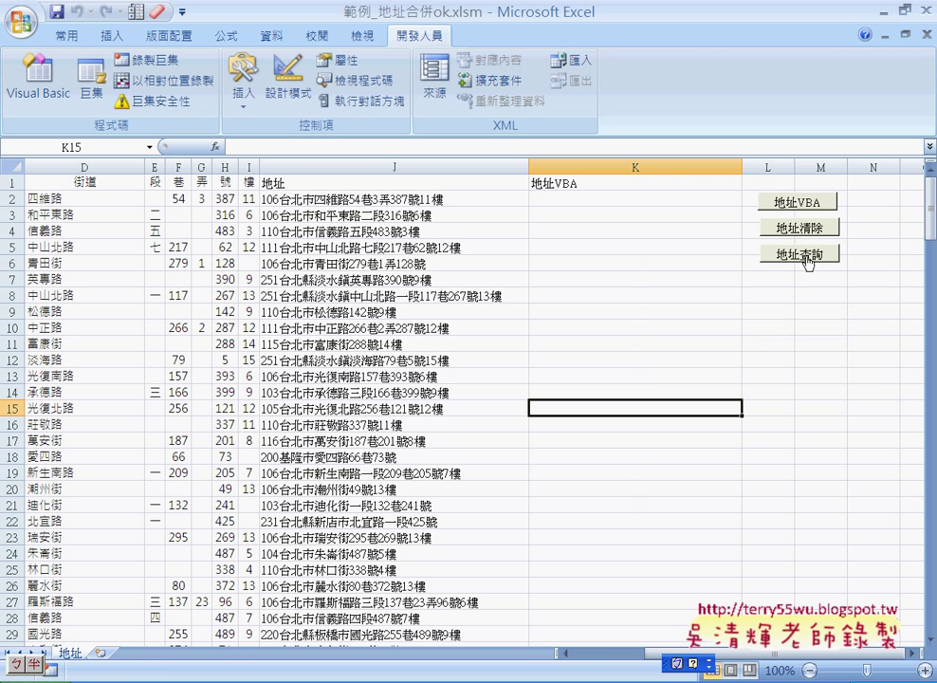
# - Run the macro from the 地址查詢 button, break at the InputBox line, then continue to the prompt
pyautogui.hotkey('alt', 'F11')
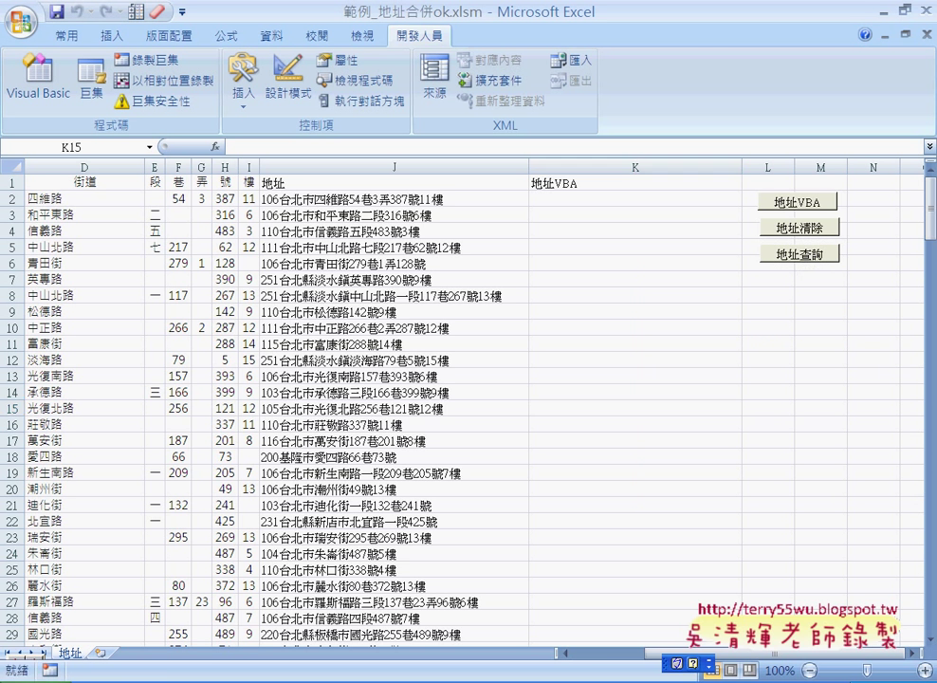
pyautogui.click(804, 255)
pyautogui.moveTo(468, 308)
pyautogui.mouseDown()
pyautogui.moveTo(618, 131)
pyautogui.moveTo(619, 40)
pyautogui.mouseUp()
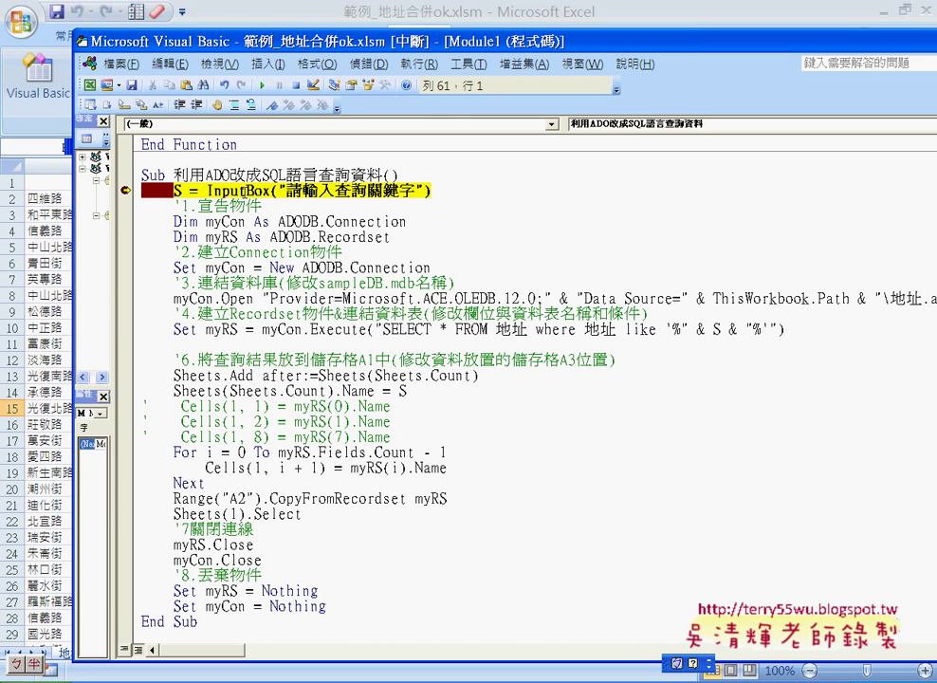
pyautogui.press('F8')
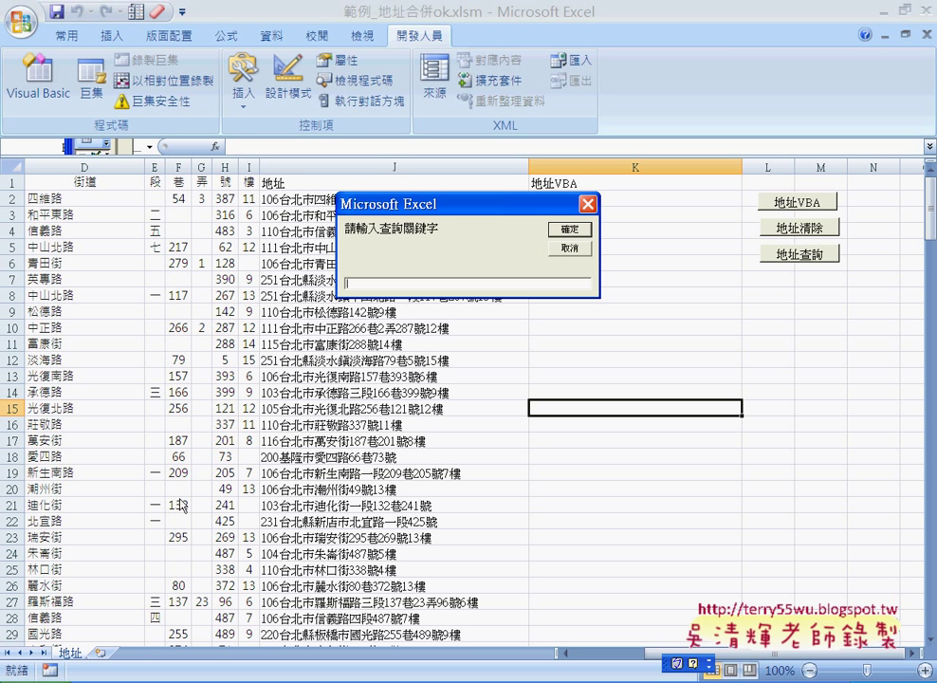
# - Enter the keyword 忠孝東 in the prompt using the Chinese Zhuyin input method
pyautogui.hotkey('ctrl', 'shift')
pyautogui.press('5')
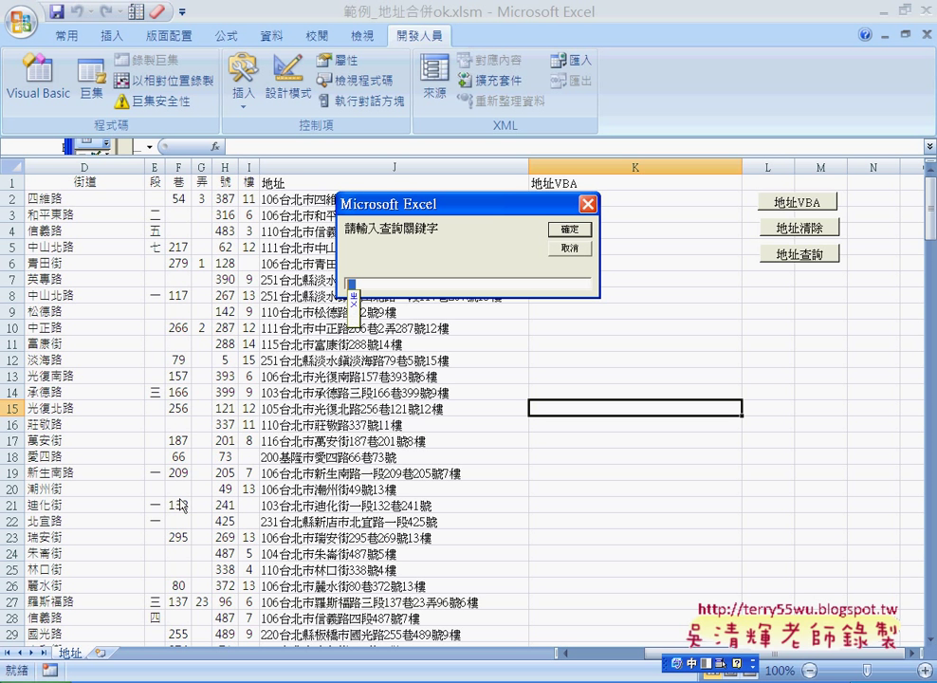
pyautogui.write('忠')
pyautogui.press('Down')
pyautogui.write('孝')
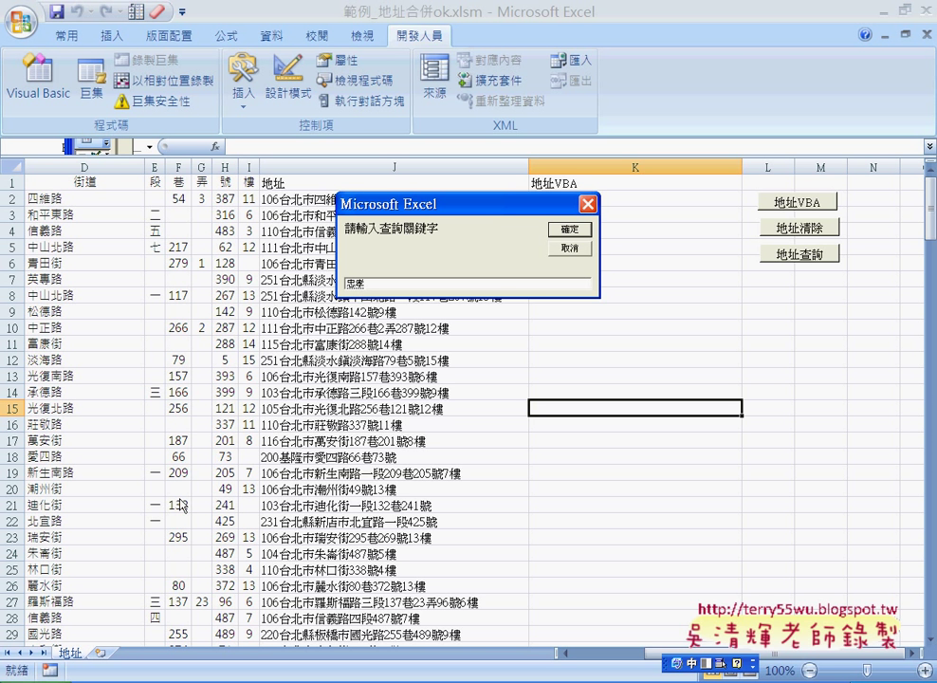
pyautogui.write('ㄉ')
pyautogui.write('東')
# - Submit 忠孝東 and, paused at Set myCon, mark the two Dim declaration lines
pyautogui.click(570, 229)
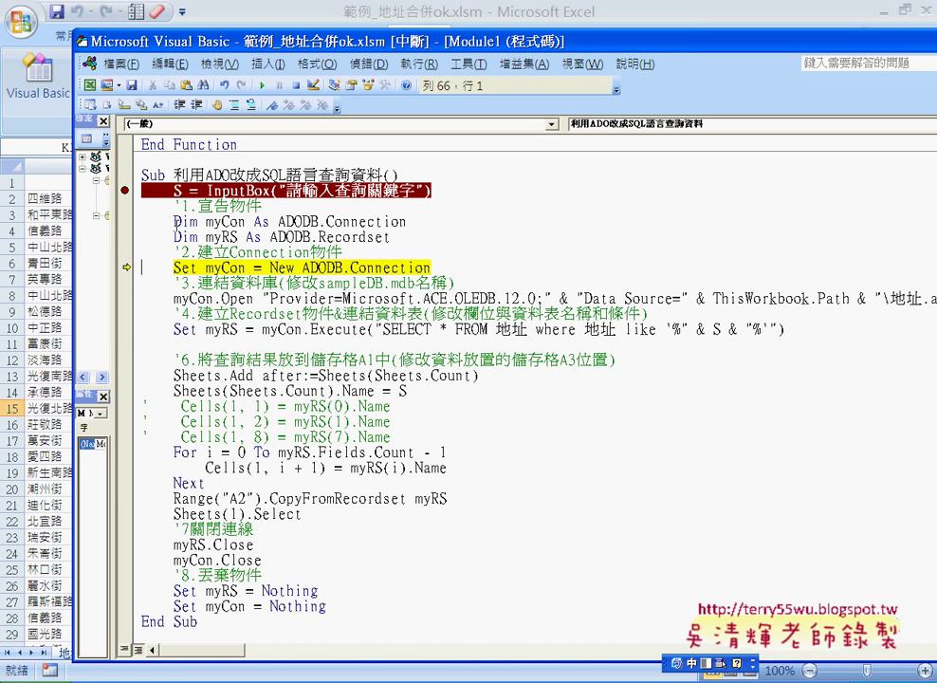
pyautogui.moveTo(174, 221)
pyautogui.mouseDown()
pyautogui.moveTo(400, 222)
pyautogui.moveTo(405, 244)
pyautogui.moveTo(313, 233)
pyautogui.moveTo(486, 87)
pyautogui.moveTo(398, 207)
pyautogui.moveTo(442, 232)
pyautogui.mouseUp()
pyautogui.moveTo(441, 216); pyautogui.dragTo(427, 232)
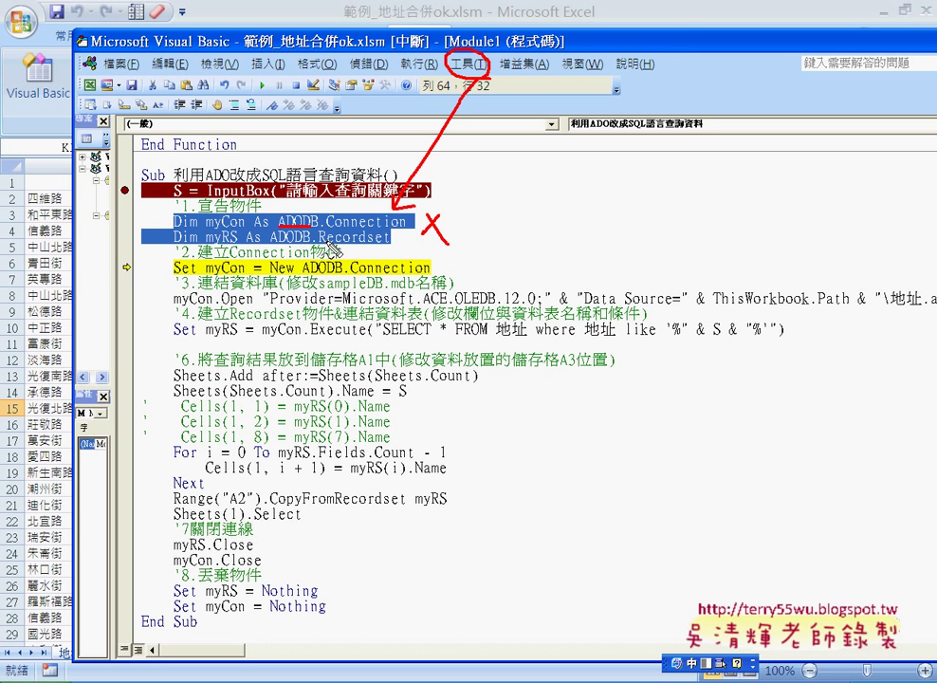
pyautogui.click(296, 221)
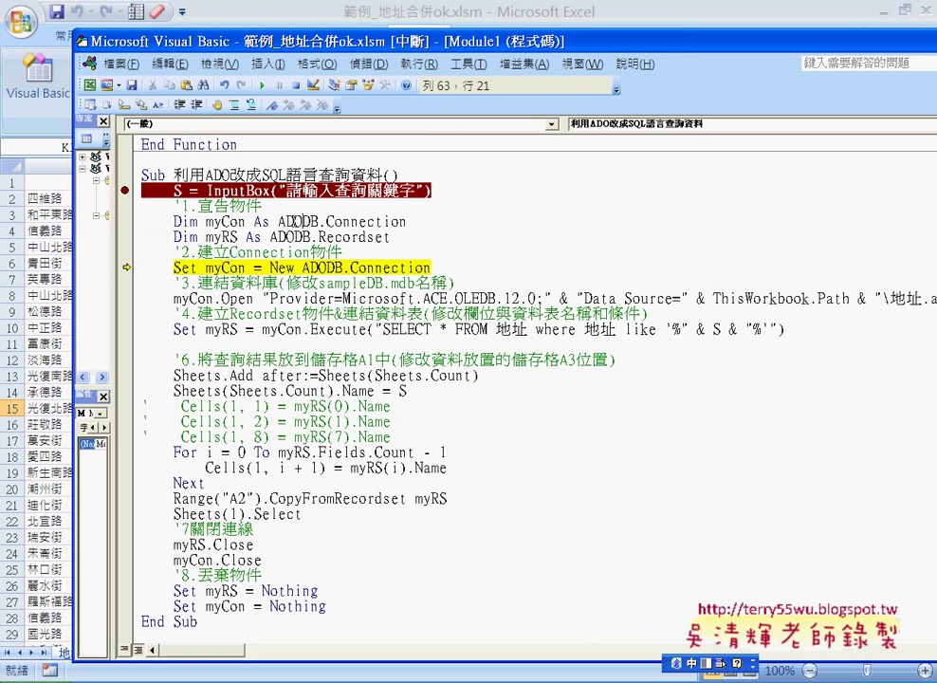
# - Highlight and underline ADODB.Connection, ADODB.Recordset and the Set keyword on the Set myCon line
pyautogui.moveTo(278, 221); pyautogui.dragTo(405, 221)
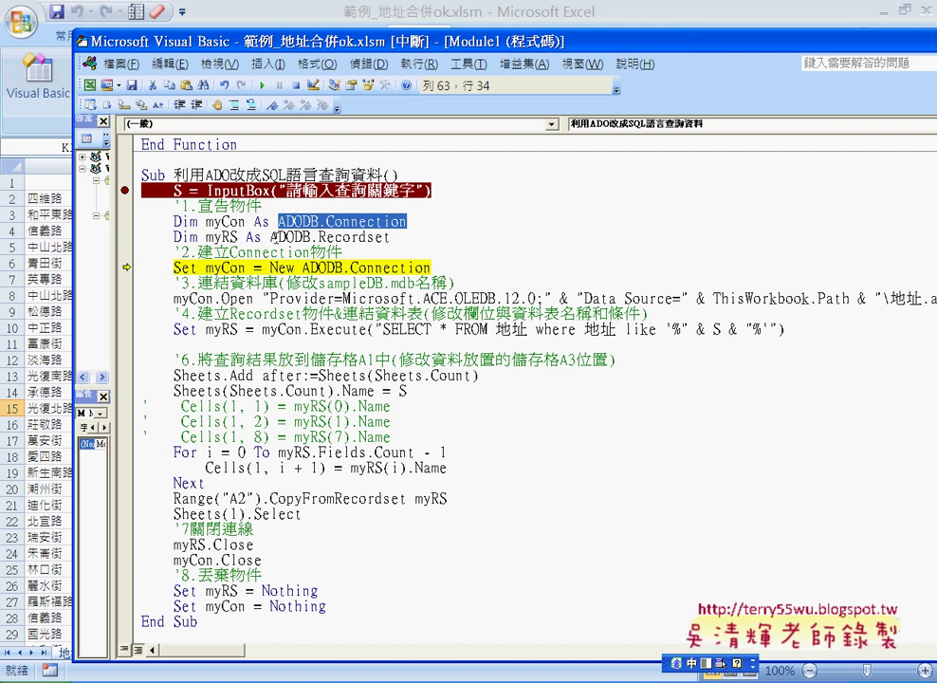
pyautogui.moveTo(272, 237); pyautogui.dragTo(390, 237)
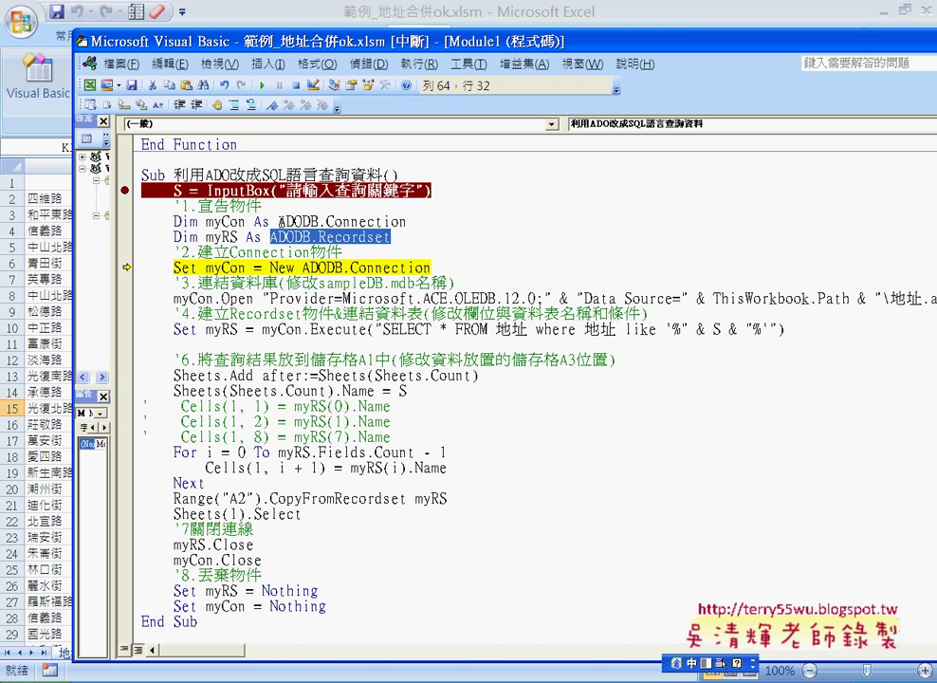
pyautogui.moveTo(278, 221); pyautogui.dragTo(408, 221)
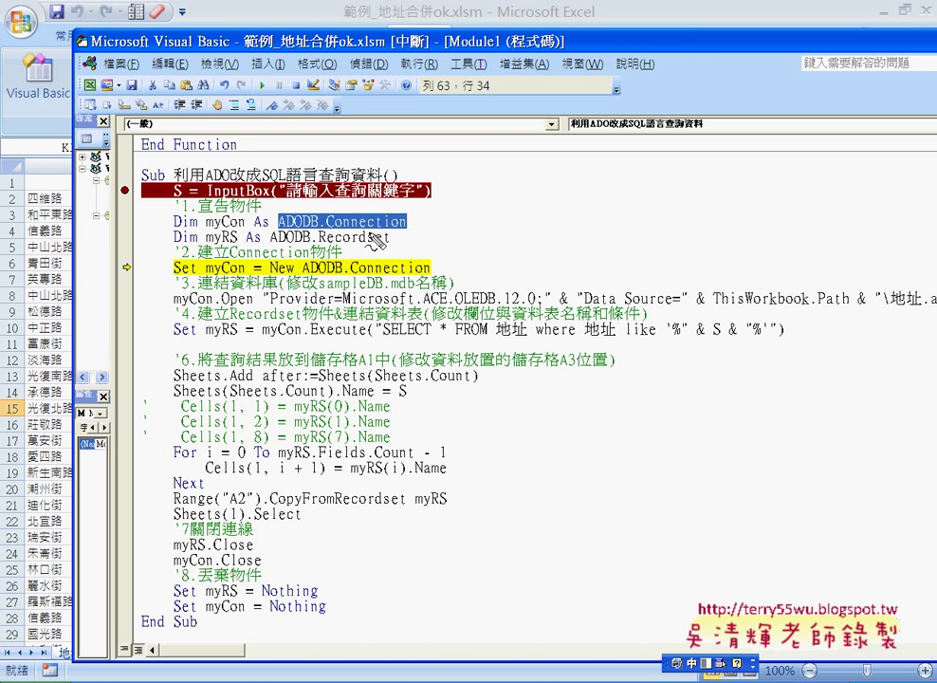
pyautogui.moveTo(278, 228); pyautogui.dragTo(399, 230)
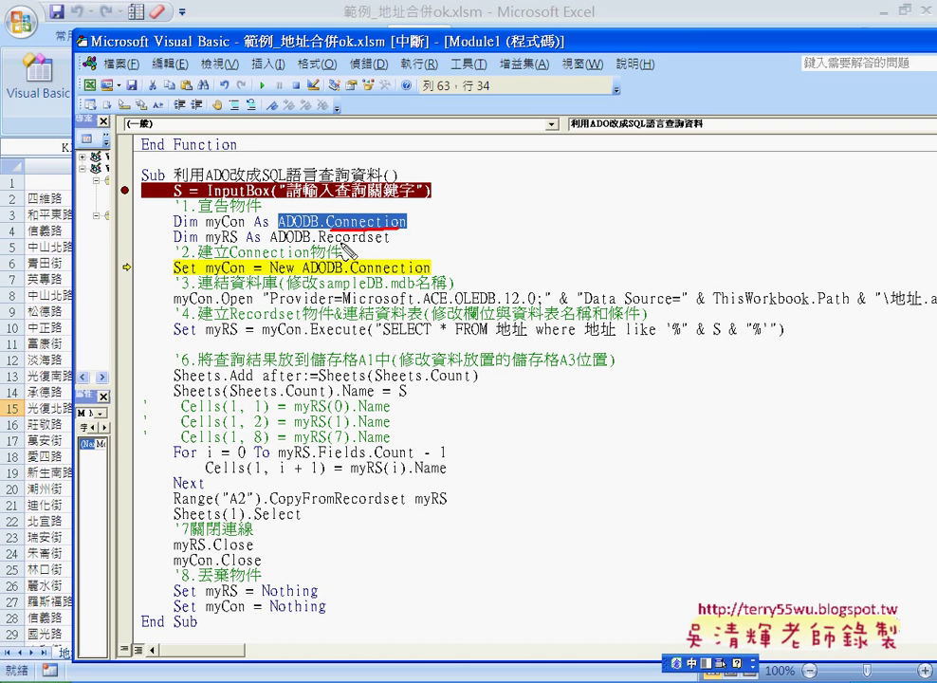
pyautogui.moveTo(318, 243); pyautogui.dragTo(387, 243)
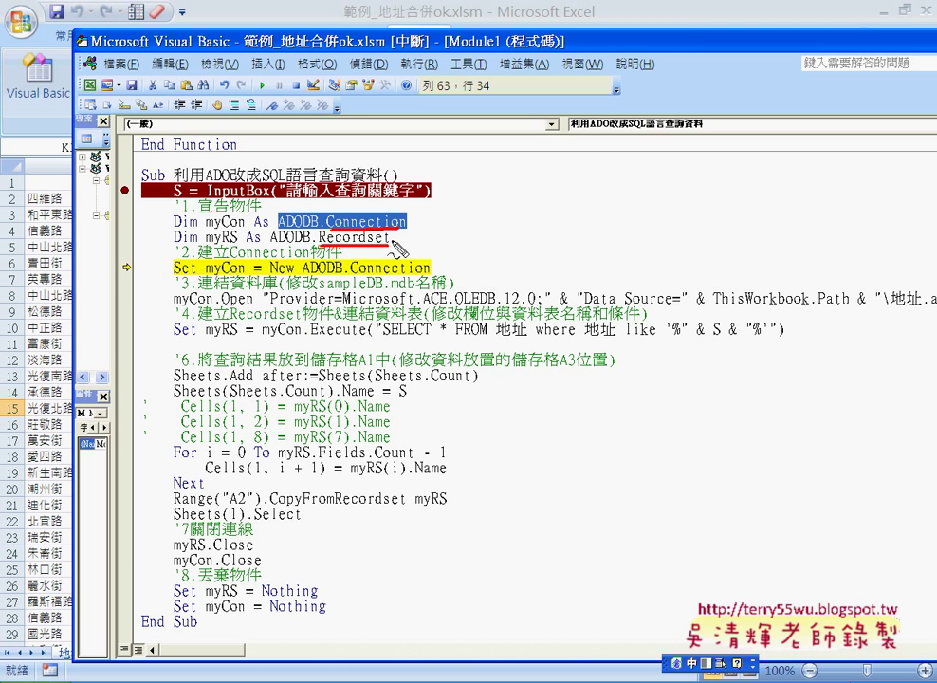
pyautogui.moveTo(174, 275); pyautogui.dragTo(187, 273)
pyautogui.moveTo(173, 228); pyautogui.dragTo(195, 226)
pyautogui.moveTo(203, 282); pyautogui.dragTo(293, 277)
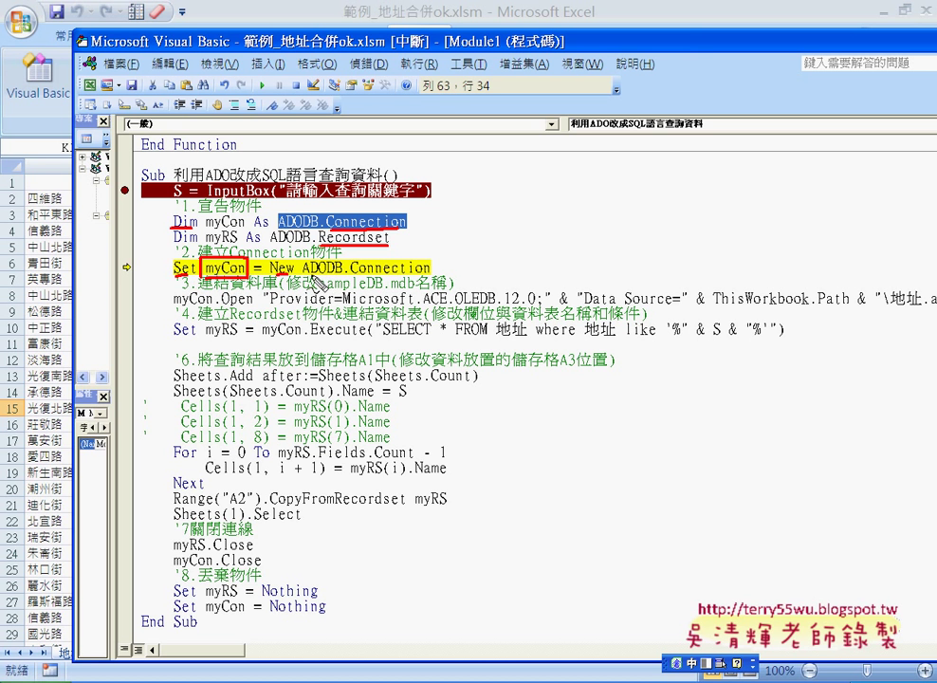
pyautogui.moveTo(301, 277); pyautogui.dragTo(418, 280)
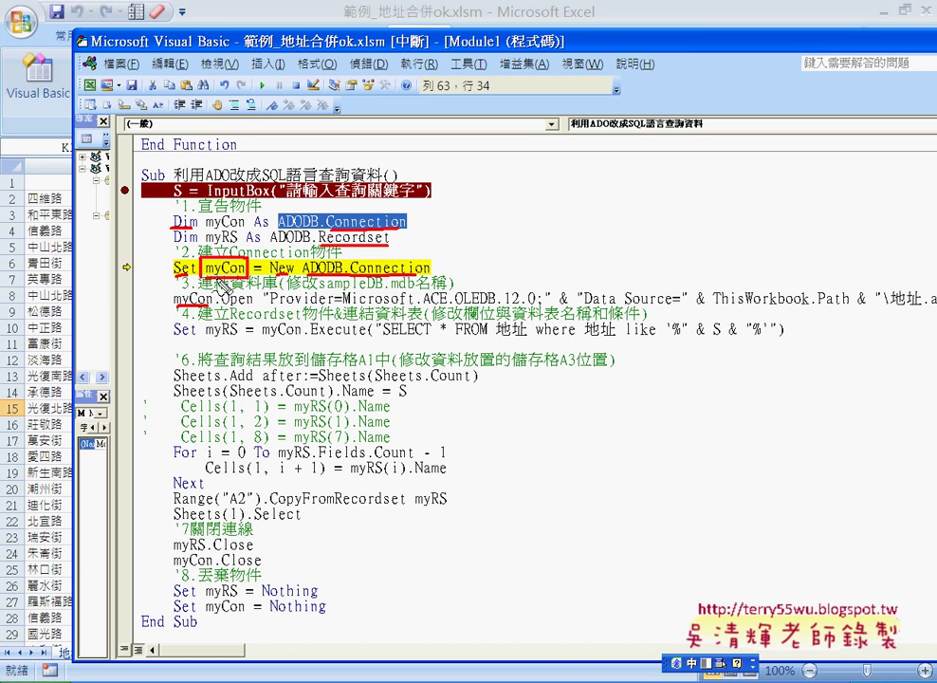
pyautogui.moveTo(200, 307)
pyautogui.mouseDown()
pyautogui.moveTo(175, 282)
pyautogui.moveTo(175, 305)
pyautogui.moveTo(251, 307)
pyautogui.mouseUp()
pyautogui.moveTo(329, 308); pyautogui.dragTo(549, 308)
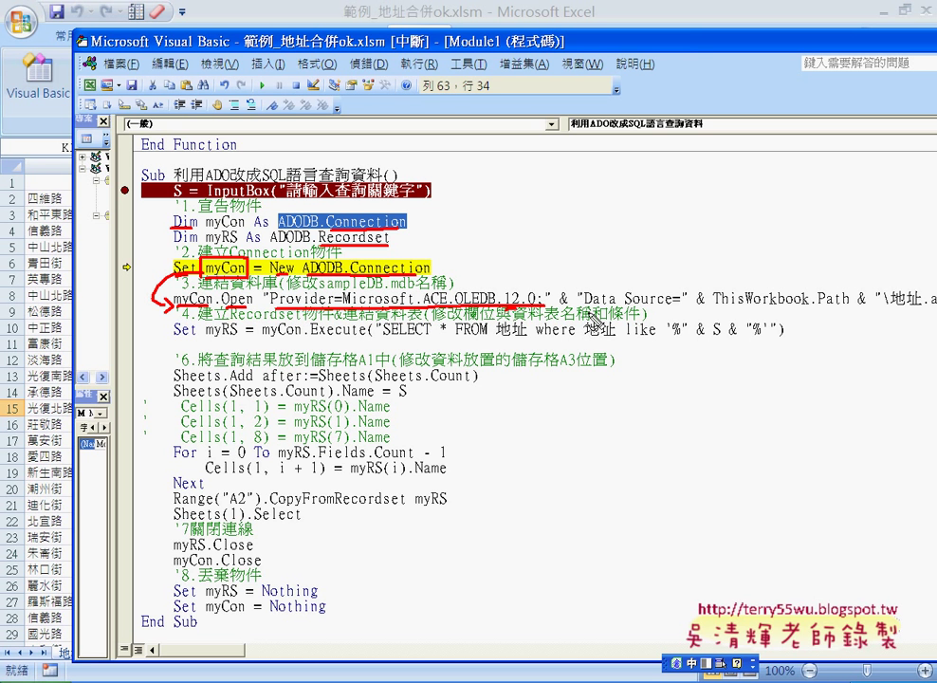
pyautogui.moveTo(581, 306); pyautogui.dragTo(686, 313)
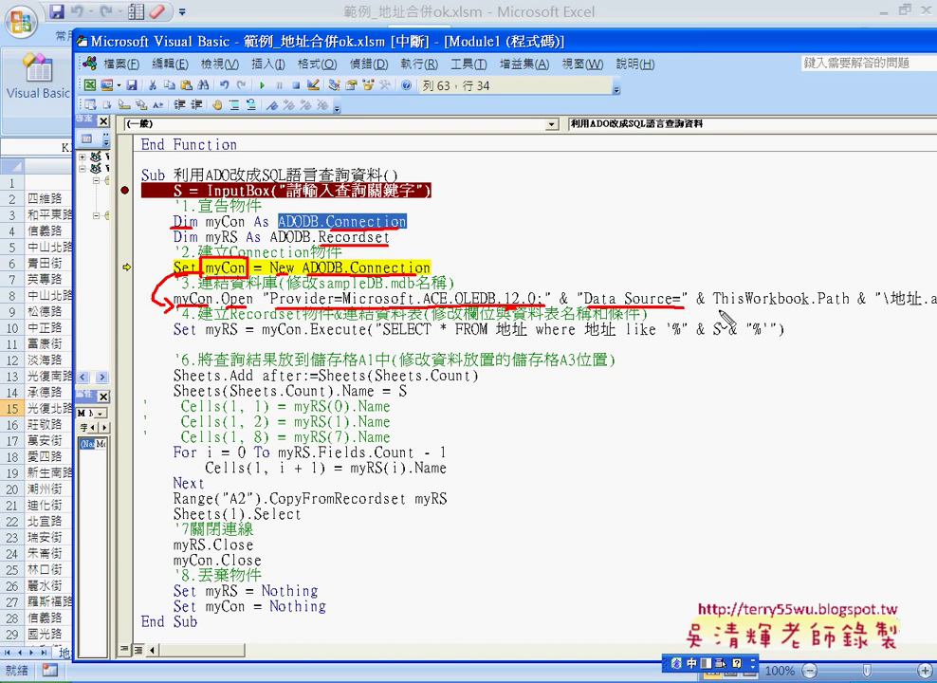
pyautogui.moveTo(715, 307); pyautogui.dragTo(840, 313)
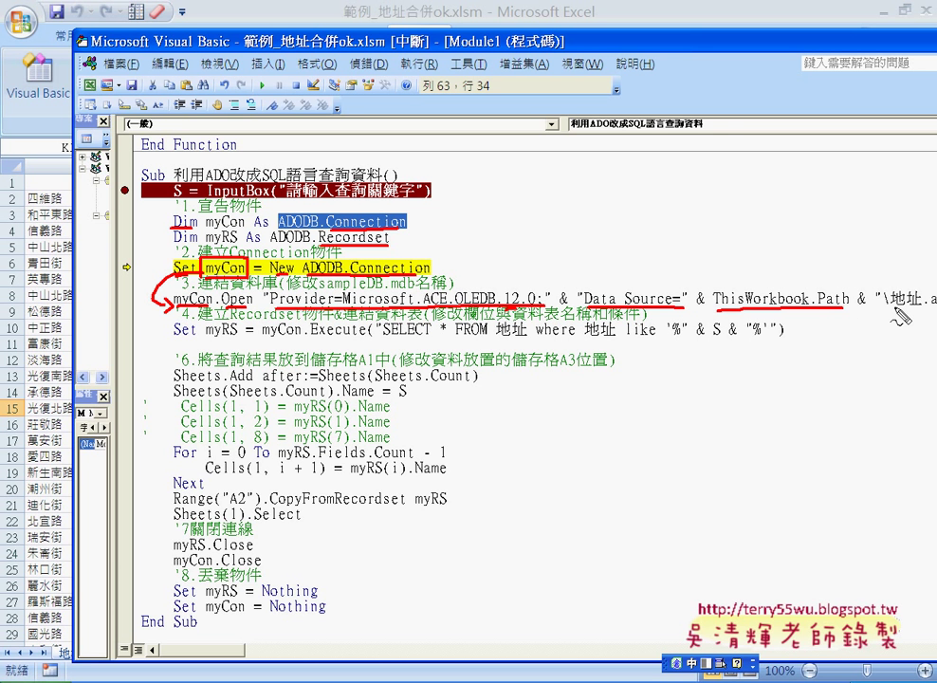
pyautogui.moveTo(894, 308); pyautogui.dragTo(921, 306)
pyautogui.press('Escape')
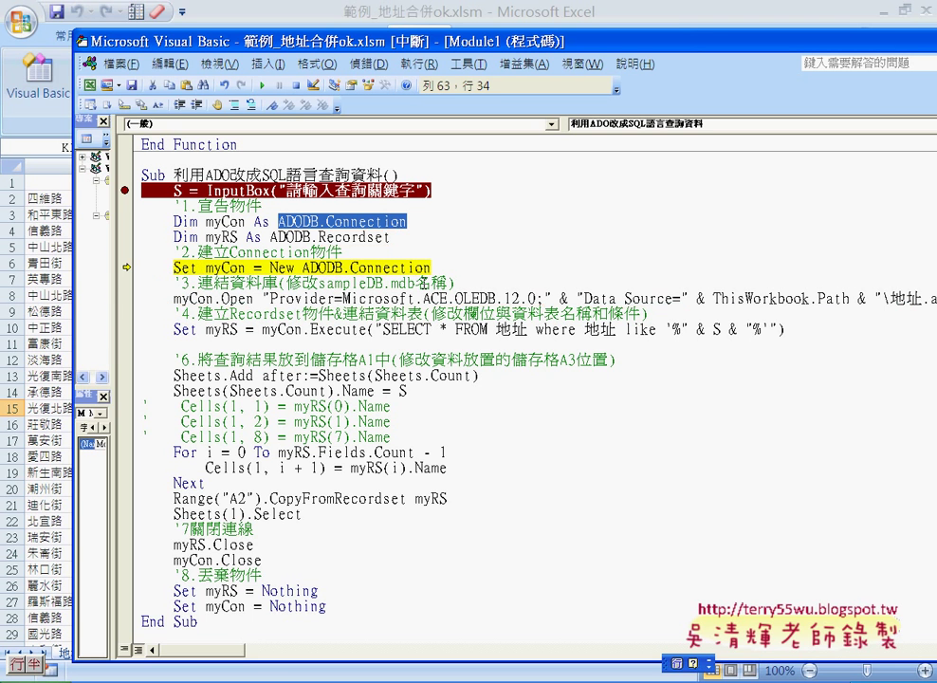
pyautogui.press('F8')
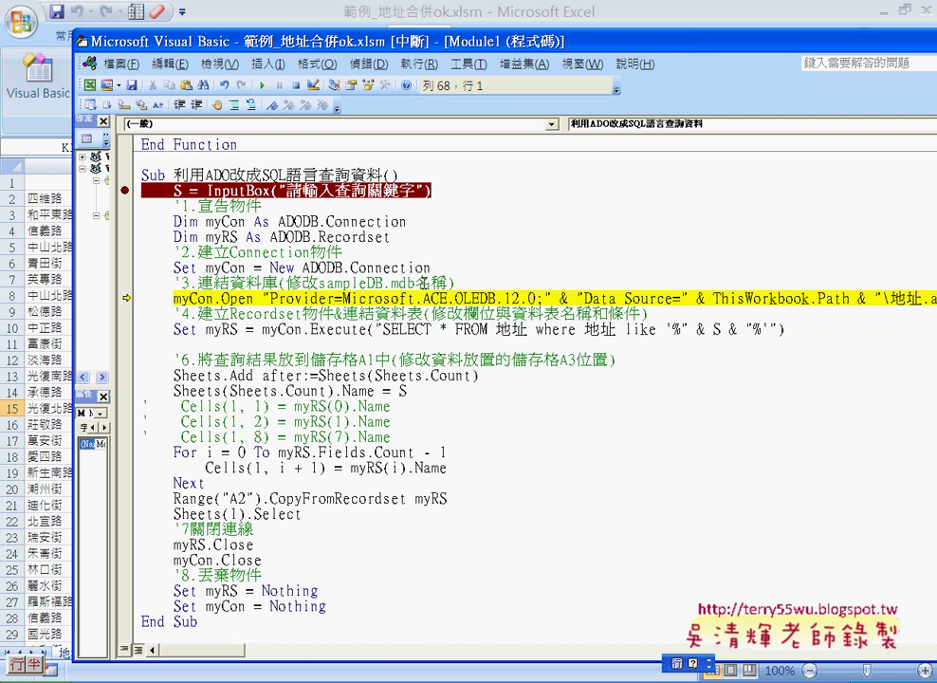
pyautogui.press('F8')
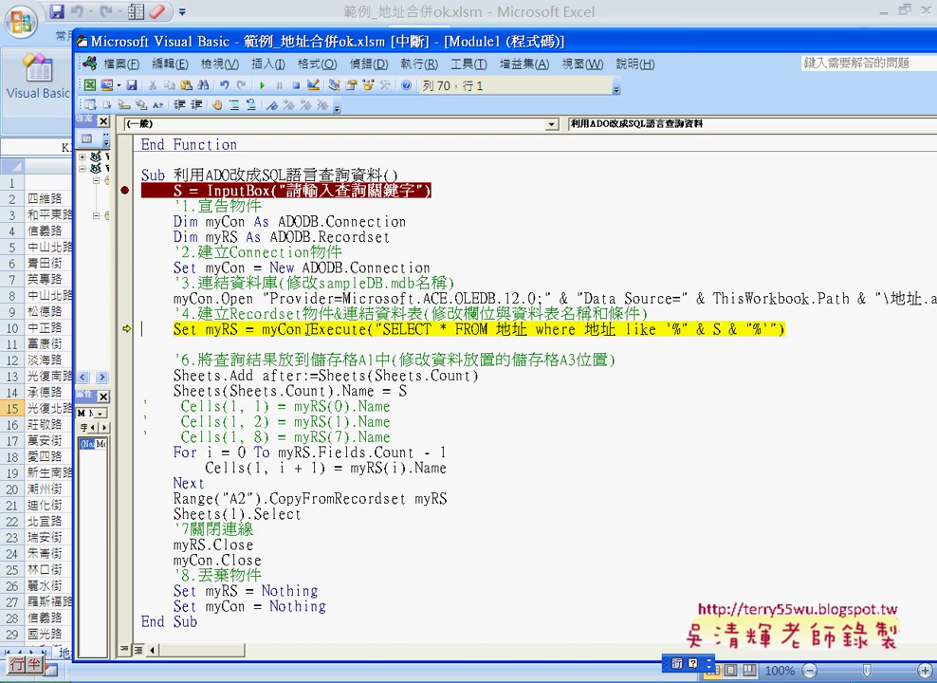
pyautogui.moveTo(312, 329); pyautogui.dragTo(365, 330)
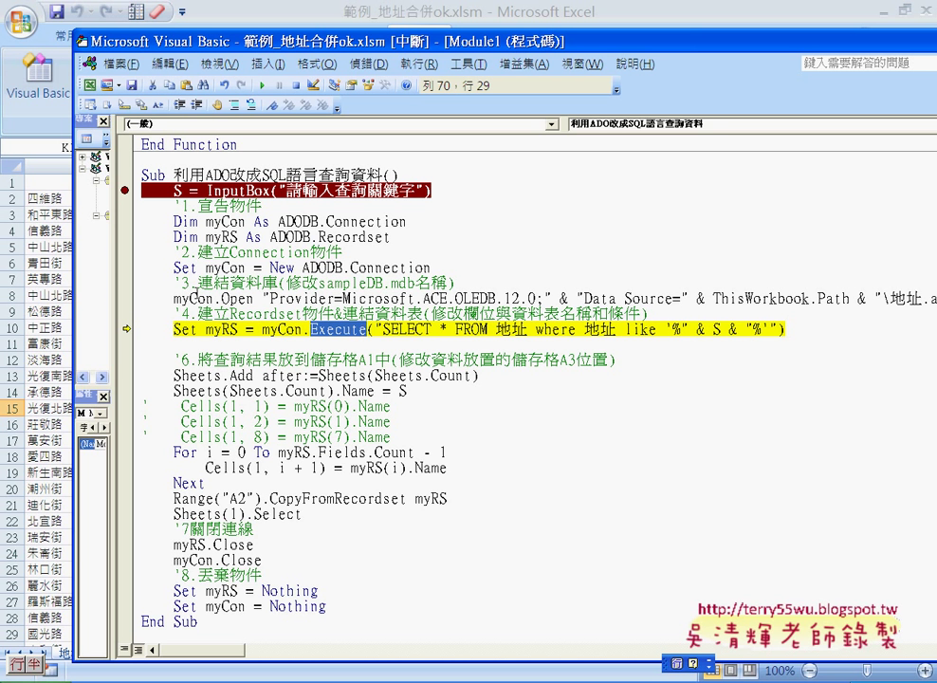
pyautogui.moveTo(168, 298); pyautogui.dragTo(214, 298)
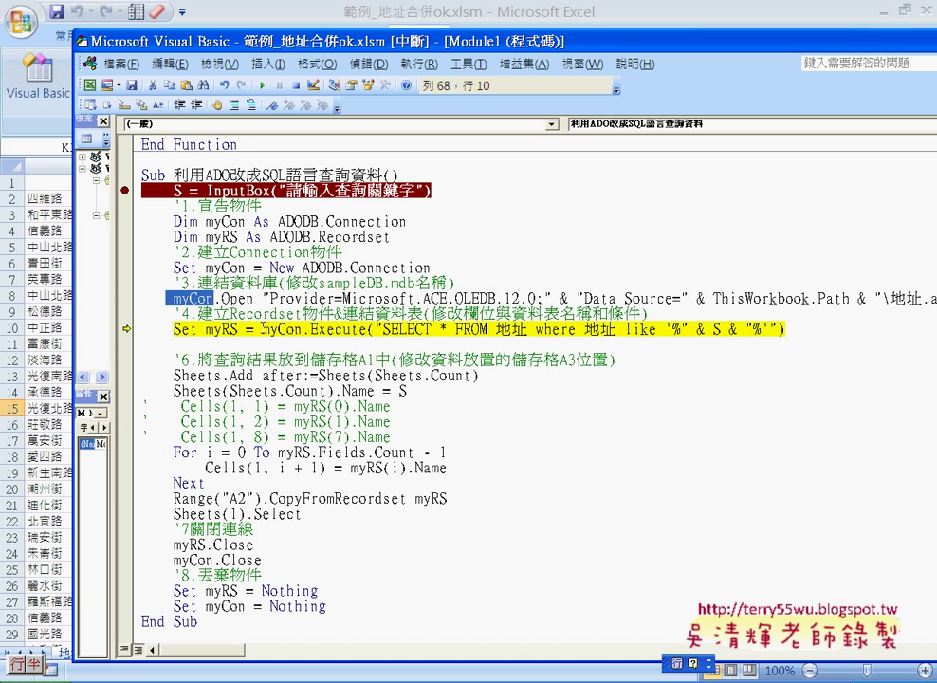
pyautogui.moveTo(261, 329); pyautogui.dragTo(369, 329)
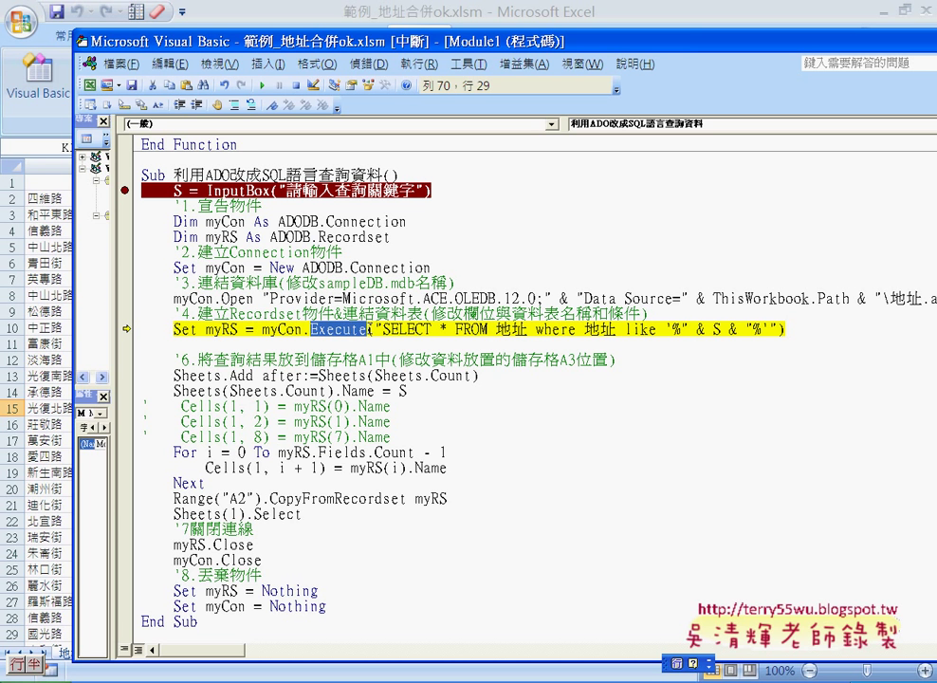
pyautogui.moveTo(254, 330); pyautogui.dragTo(361, 329)
pyautogui.moveTo(374, 329); pyautogui.dragTo(528, 329)
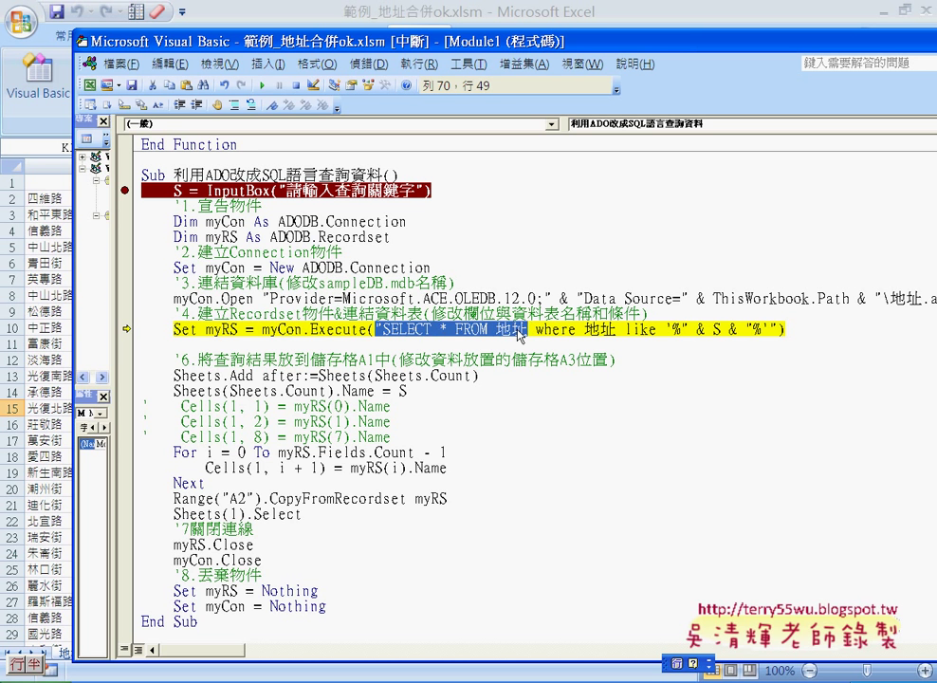
pyautogui.moveTo(585, 329); pyautogui.dragTo(617, 329)
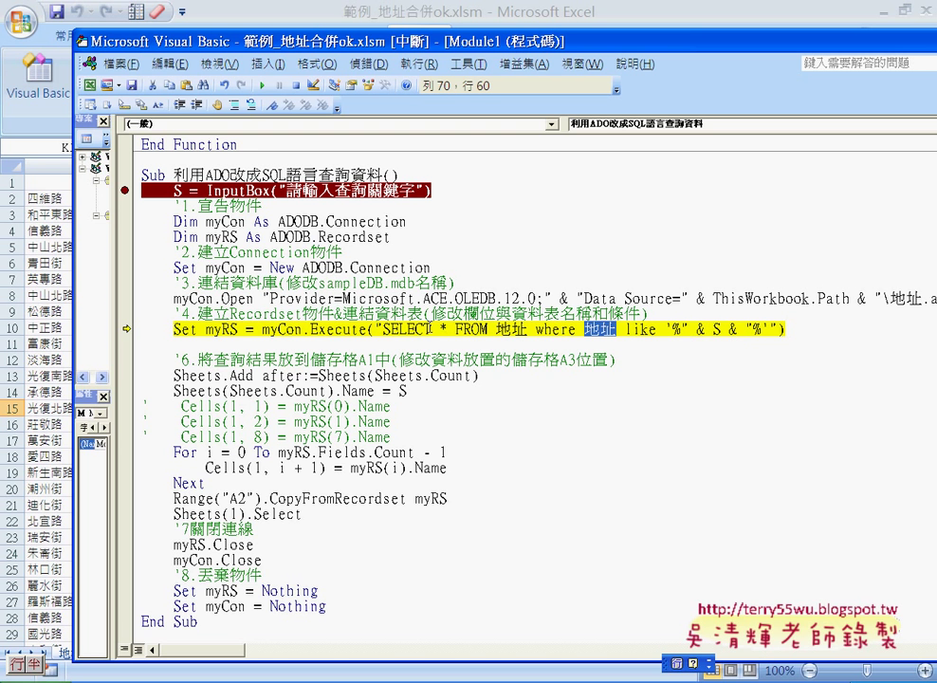
pyautogui.hotkey('ctrl', 'space')
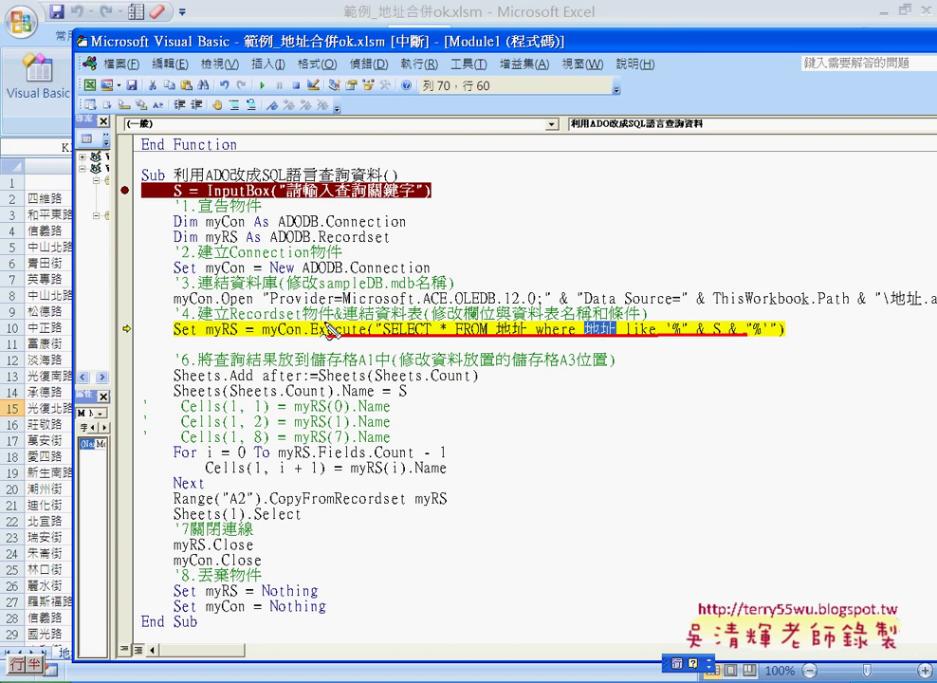
pyautogui.moveTo(330, 330)
pyautogui.mouseDown()
pyautogui.moveTo(262, 316)
pyautogui.moveTo(242, 334)
pyautogui.moveTo(240, 352)
pyautogui.mouseUp()
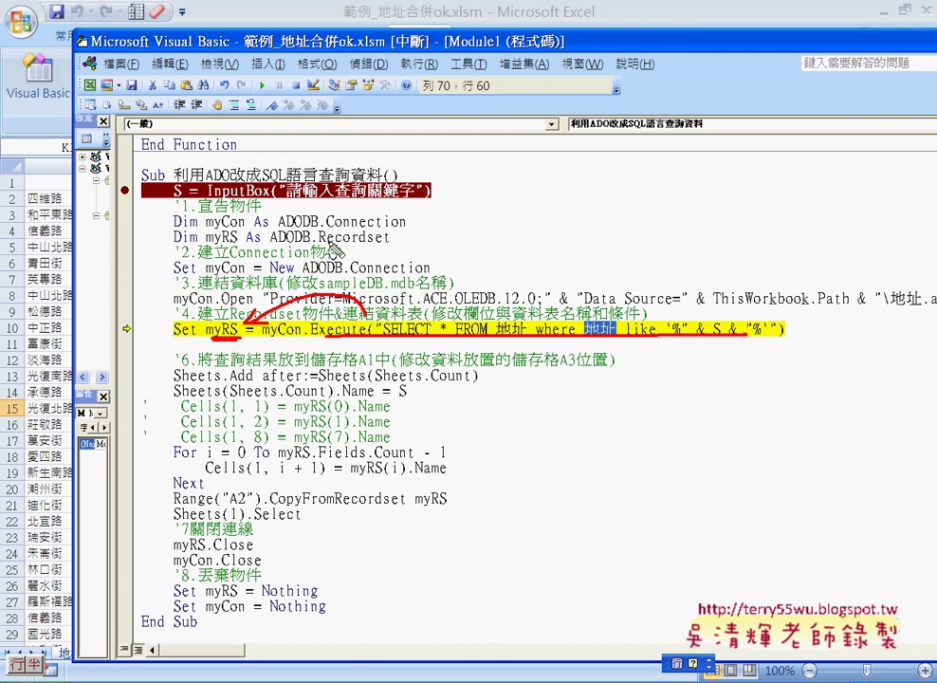
pyautogui.moveTo(381, 238); pyautogui.dragTo(325, 238)
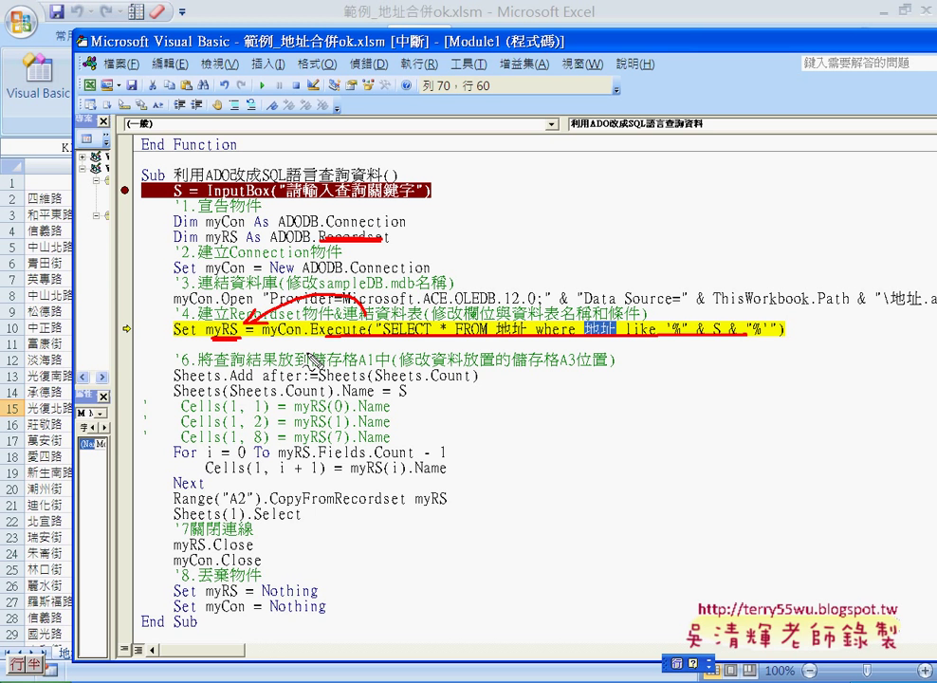
# - Step through Sheets.Add to create a blank Sheet2 after 地址, and mark that statement
pyautogui.press('Escape')
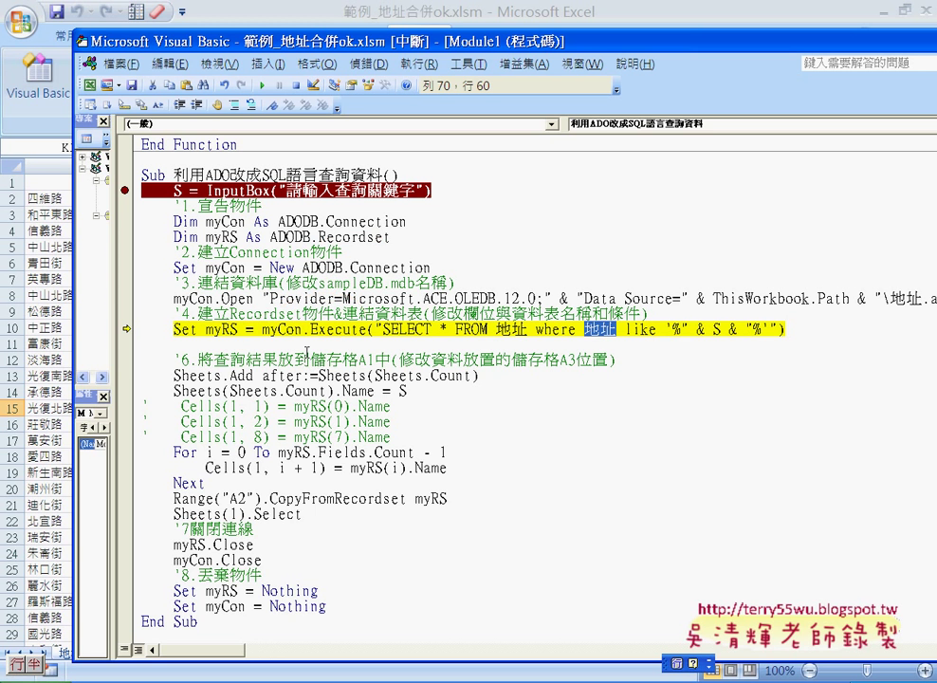
pyautogui.press('F8')
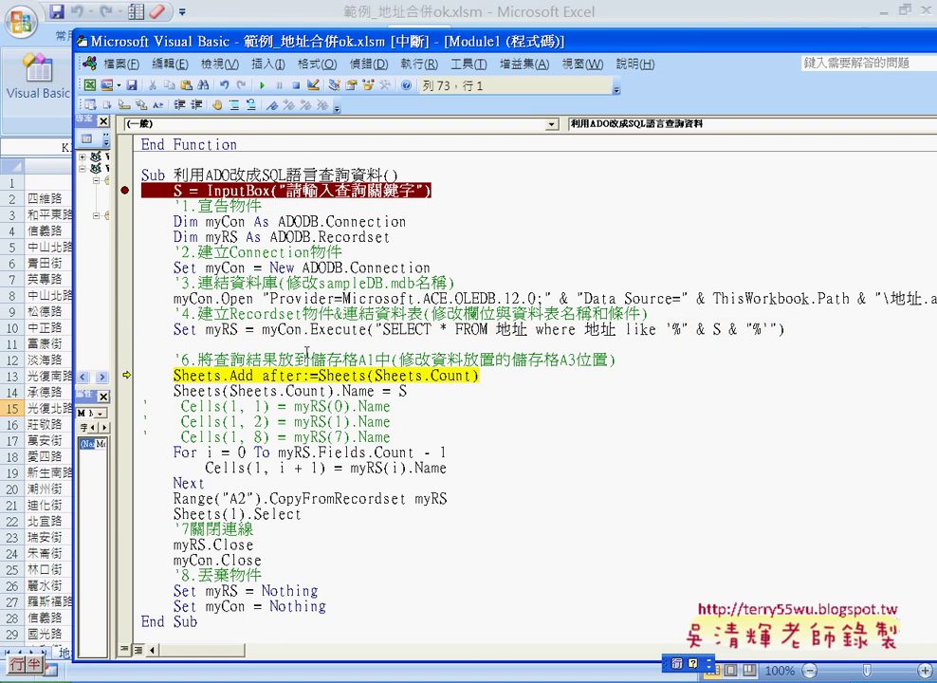
pyautogui.moveTo(436, 44); pyautogui.dragTo(555, 11)
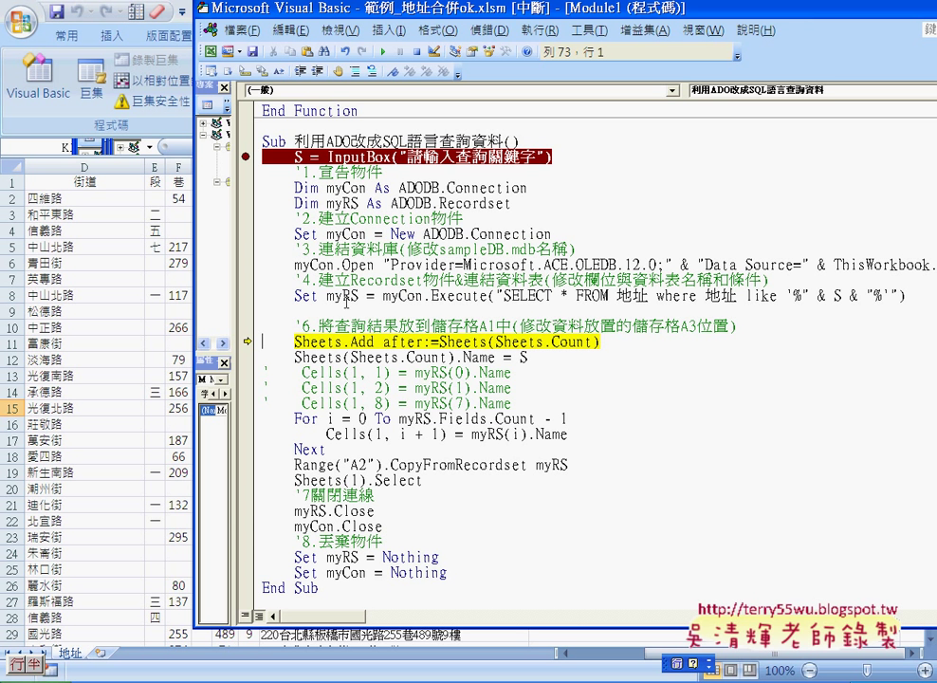
pyautogui.press('F8')
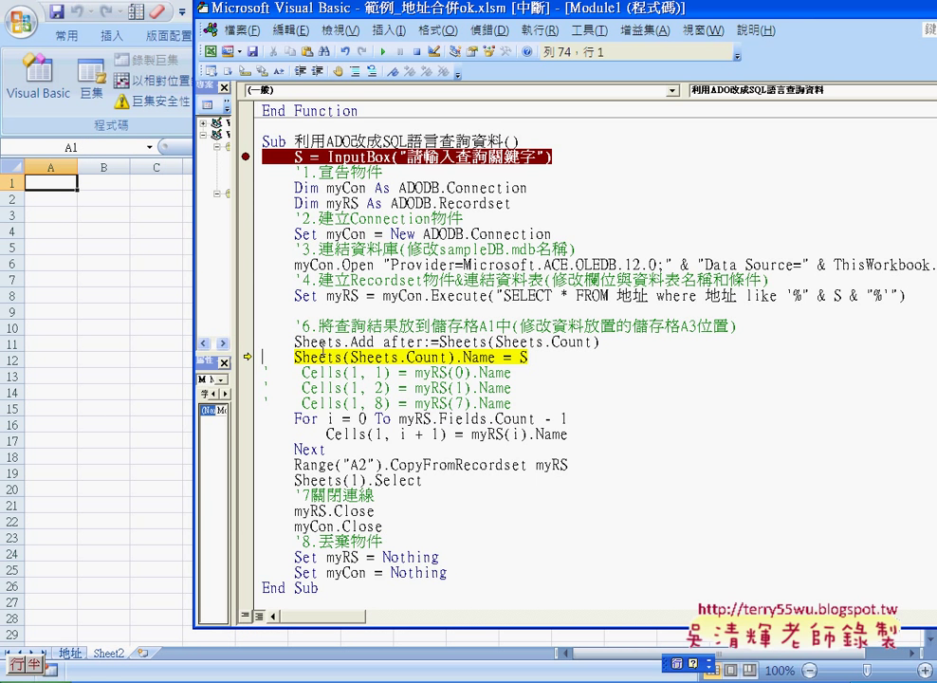
pyautogui.moveTo(294, 341); pyautogui.dragTo(600, 342)
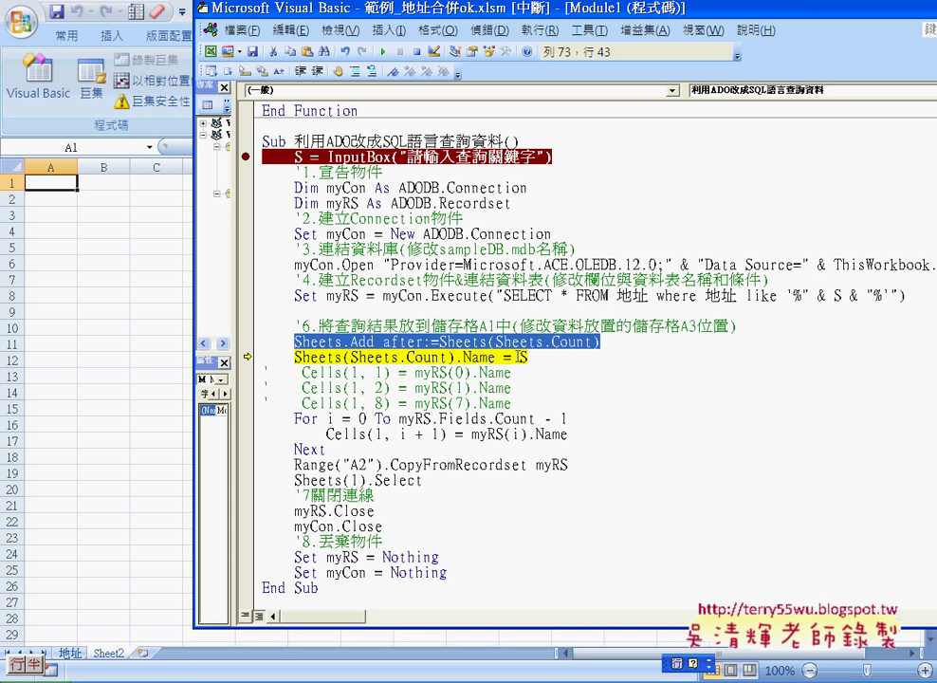
pyautogui.moveTo(521, 357)
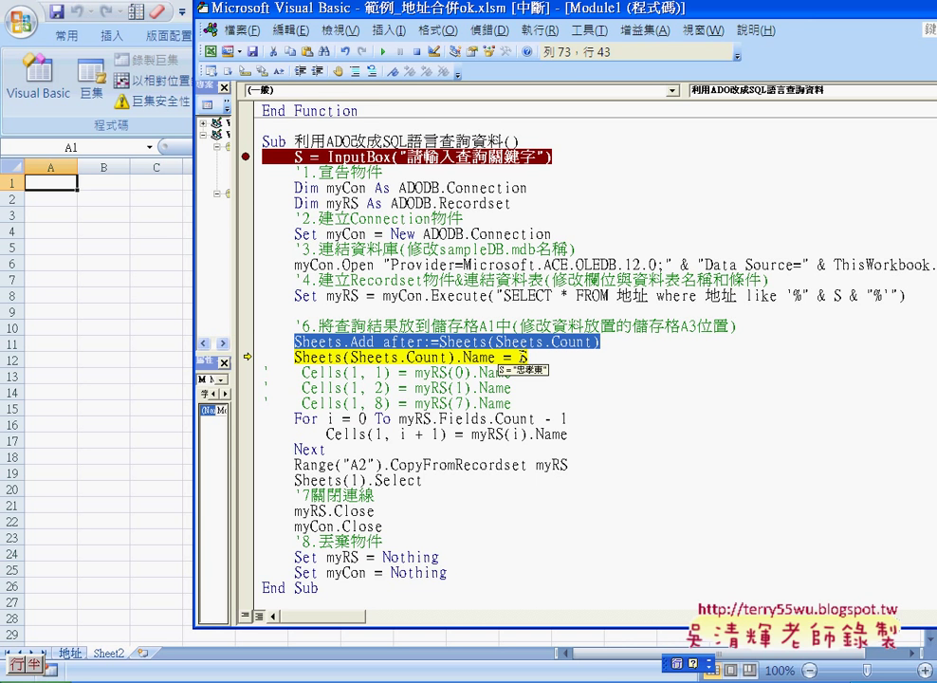
# - Rename the new sheet 忠孝東 and step through the 地址2 function
pyautogui.press('F8')
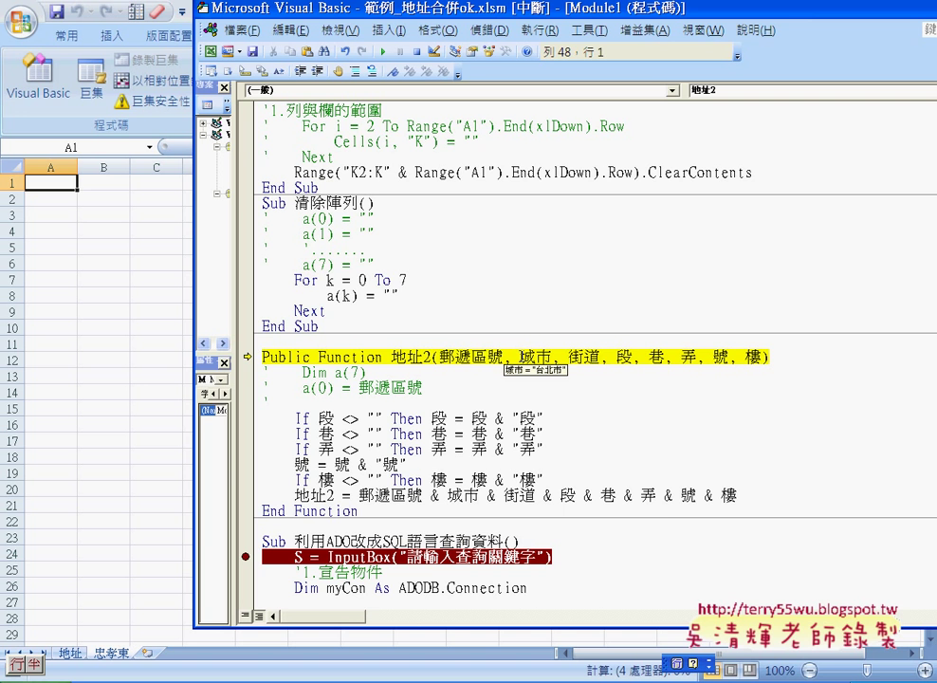
pyautogui.press('F8')
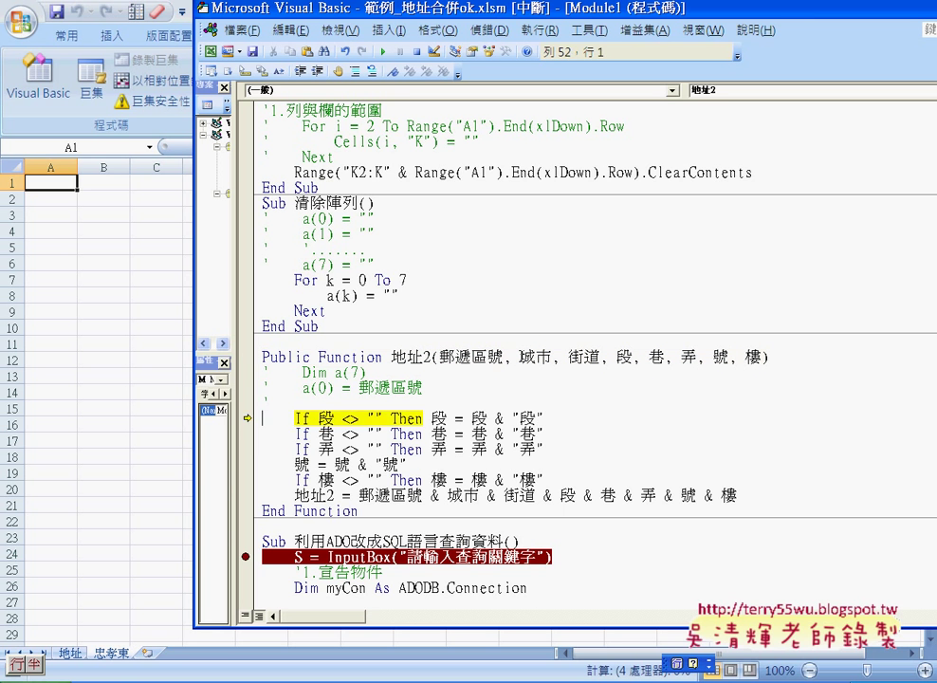
pyautogui.press('F8')
pyautogui.press('F8')
pyautogui.press('F8')
pyautogui.press('F8')
pyautogui.press('F8')
pyautogui.press('F8')
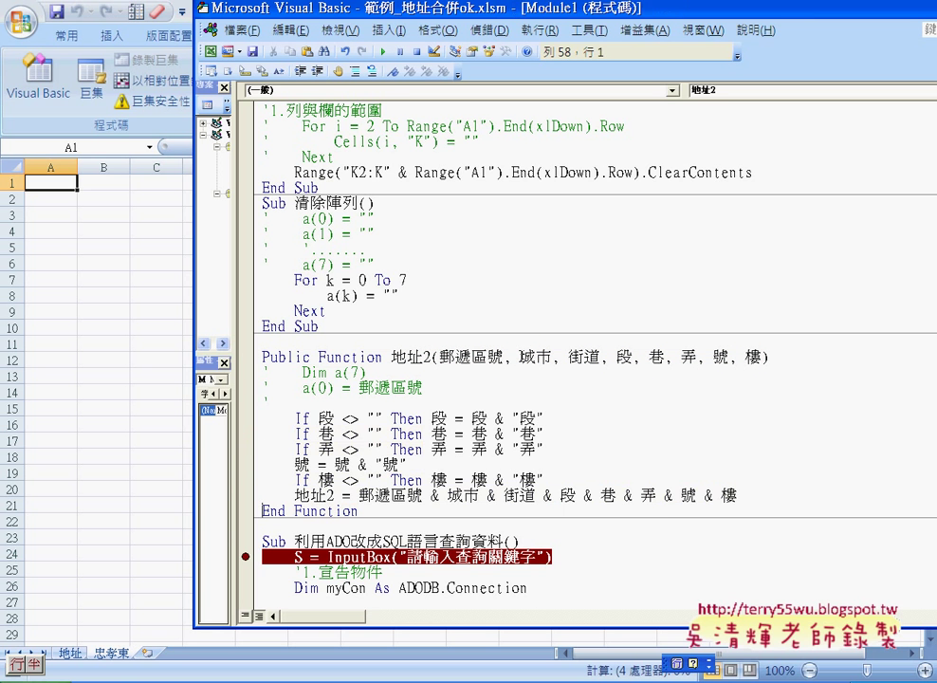
pyautogui.press('F8')
pyautogui.press('F8')
pyautogui.press('F8')
pyautogui.press('F8')
pyautogui.press('F8')
pyautogui.press('F8')
pyautogui.press('F8')
pyautogui.press('F8')
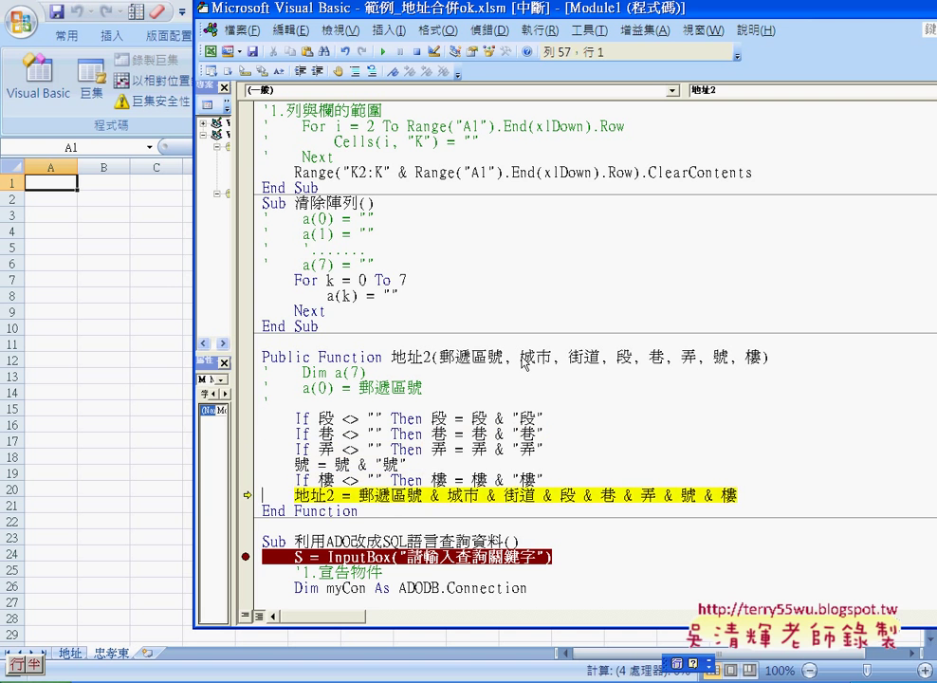
pyautogui.press('F8')
pyautogui.press('F8')
pyautogui.press('F8')
pyautogui.press('F8')
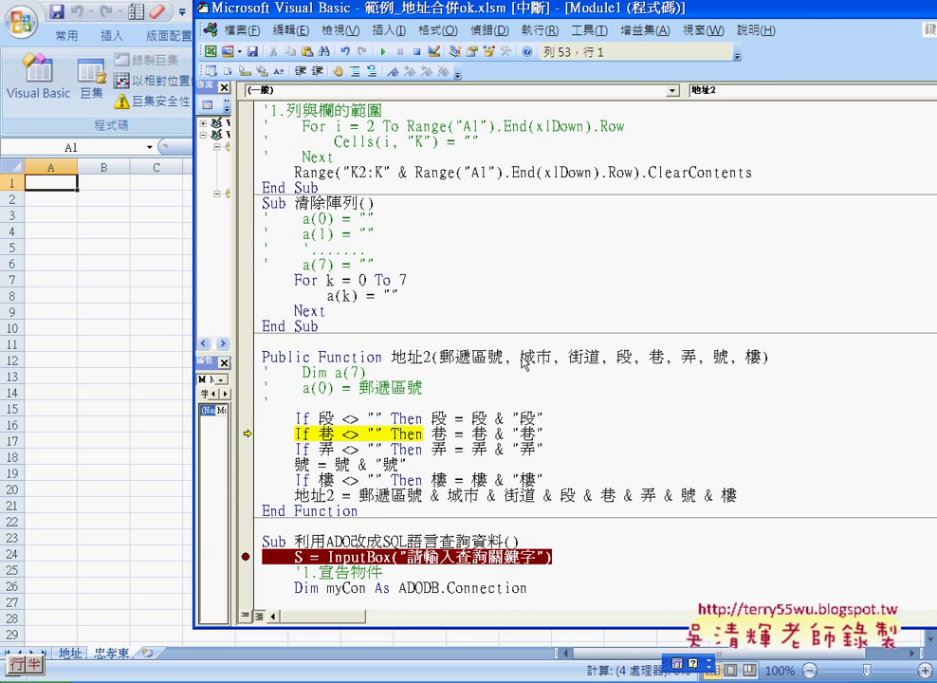
pyautogui.press('F8')
pyautogui.press('F8')
pyautogui.press('F8')
pyautogui.press('F8')
pyautogui.press('F8')
pyautogui.press('F8')
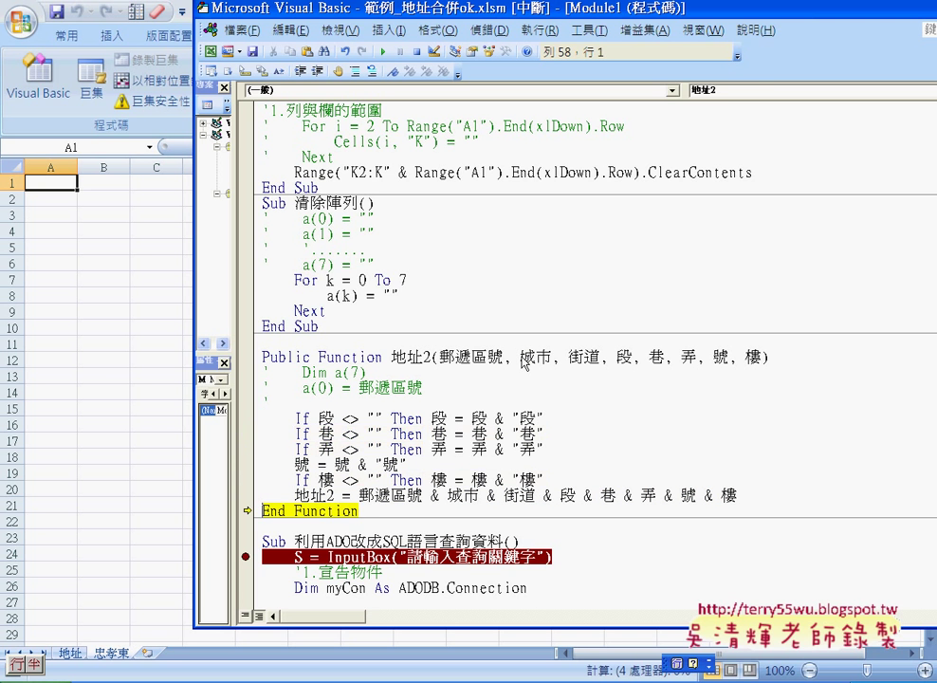
pyautogui.press('F8')
pyautogui.press('F8')
pyautogui.press('F8')
pyautogui.press('F8')
pyautogui.press('F8')
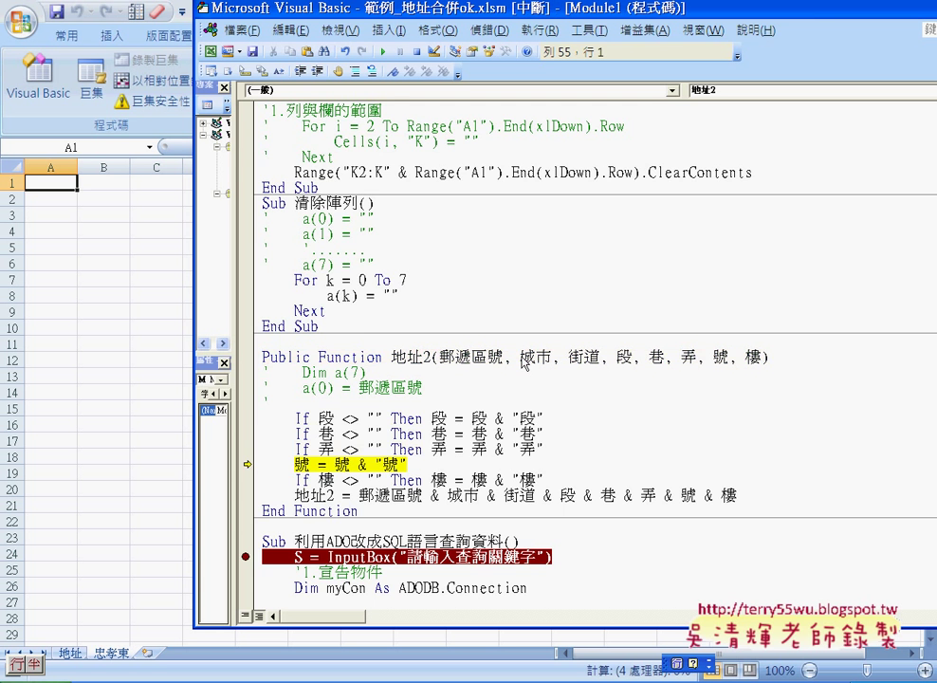
# - Set a breakpoint on the field-name For loop and run on to it with F5
pyautogui.scroll(-2, 524, 363)
pyautogui.scroll(-3, 513, 364)
pyautogui.scroll(-2, 379, 359)
pyautogui.scroll(-3, 379, 358)
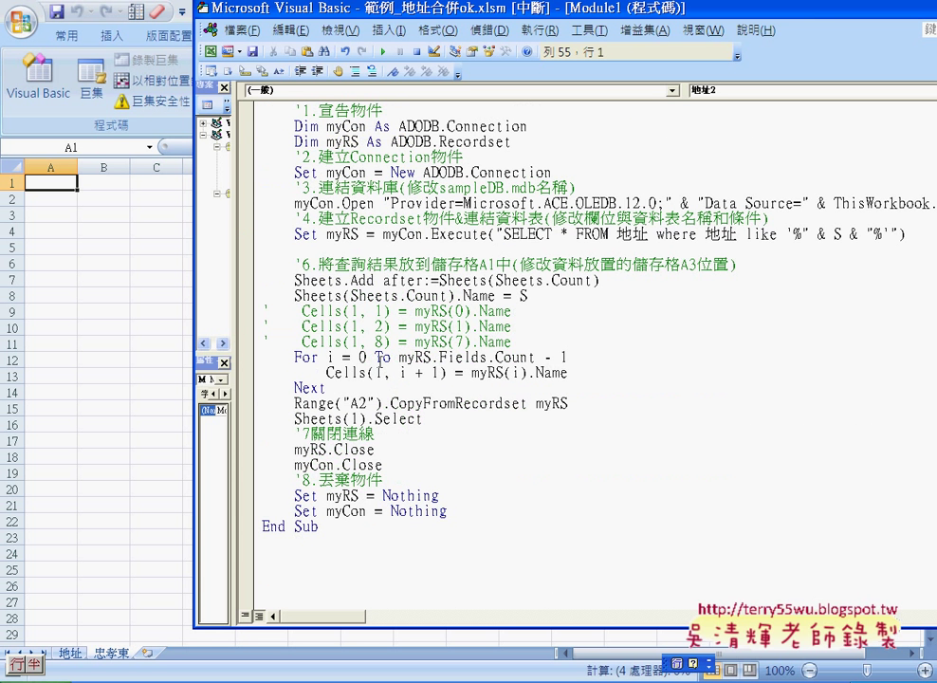
pyautogui.click(244, 357)
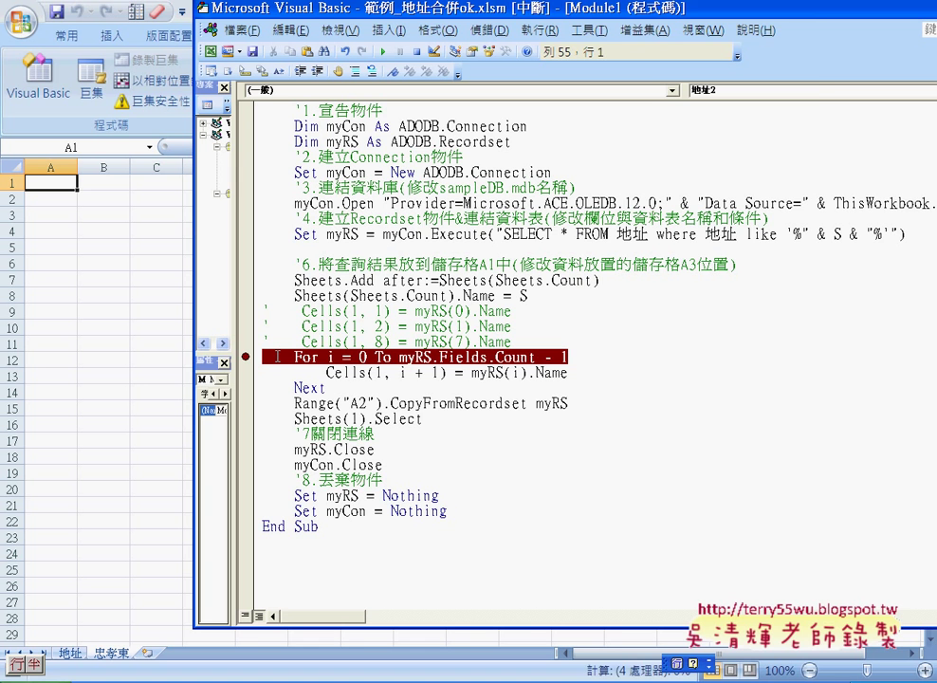
pyautogui.press('F5')
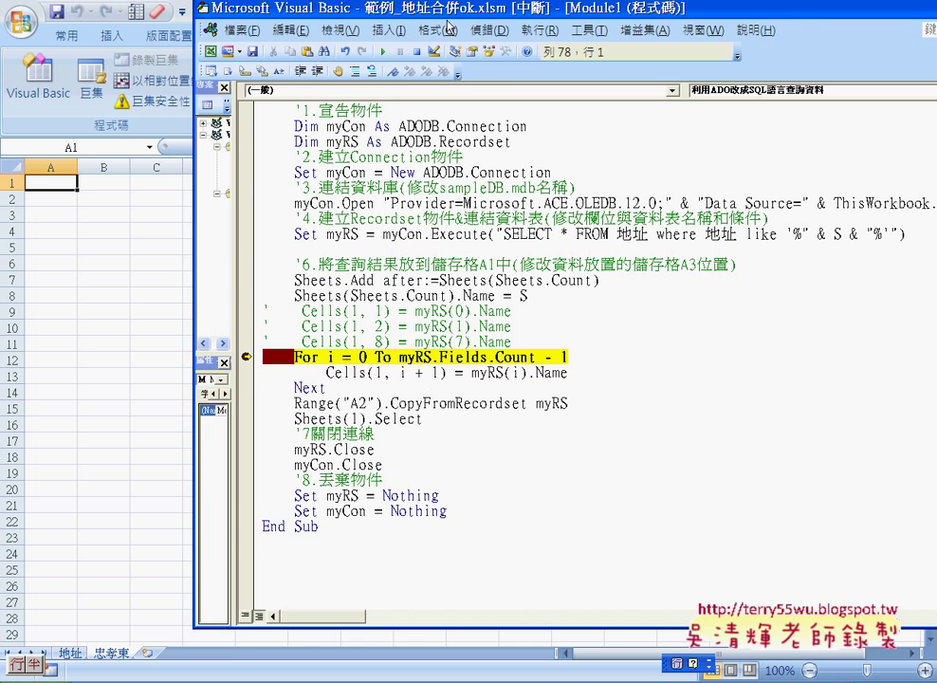
# - Step through the For loop writing headers 姓名, 郵遞區號, 城市 into row 1 of 忠孝東
pyautogui.moveTo(450, 23); pyautogui.dragTo(539, 59)
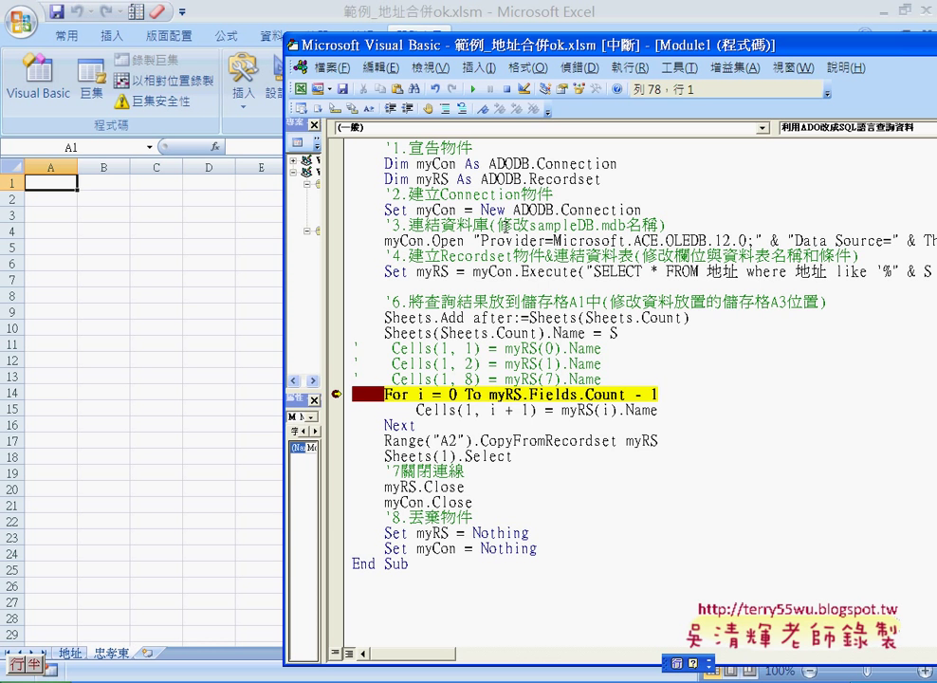
pyautogui.moveTo(417, 425); pyautogui.dragTo(352, 394)
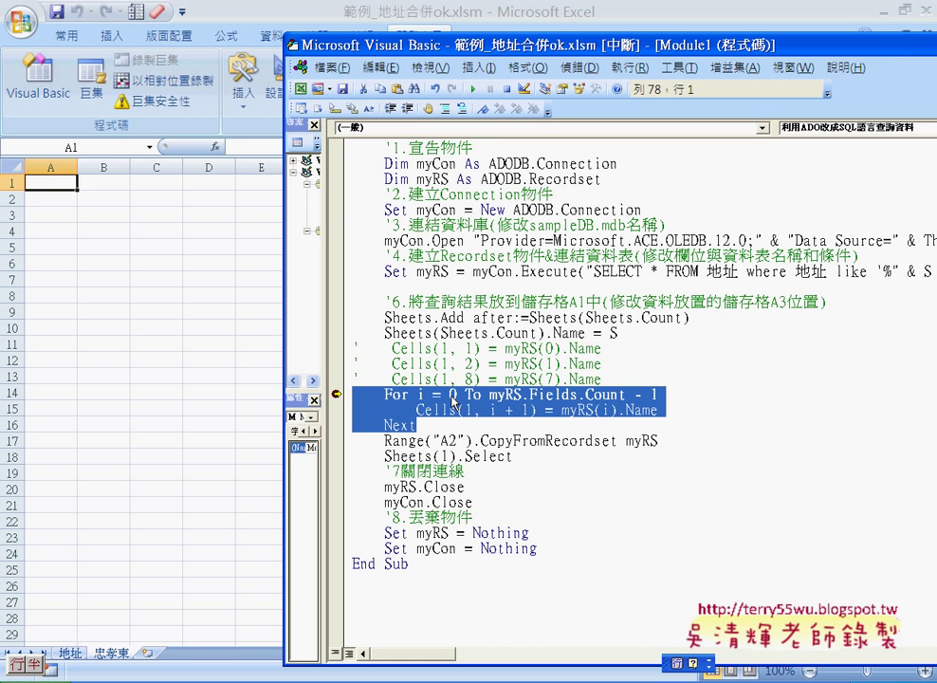
pyautogui.press('F8')
pyautogui.press('F8')
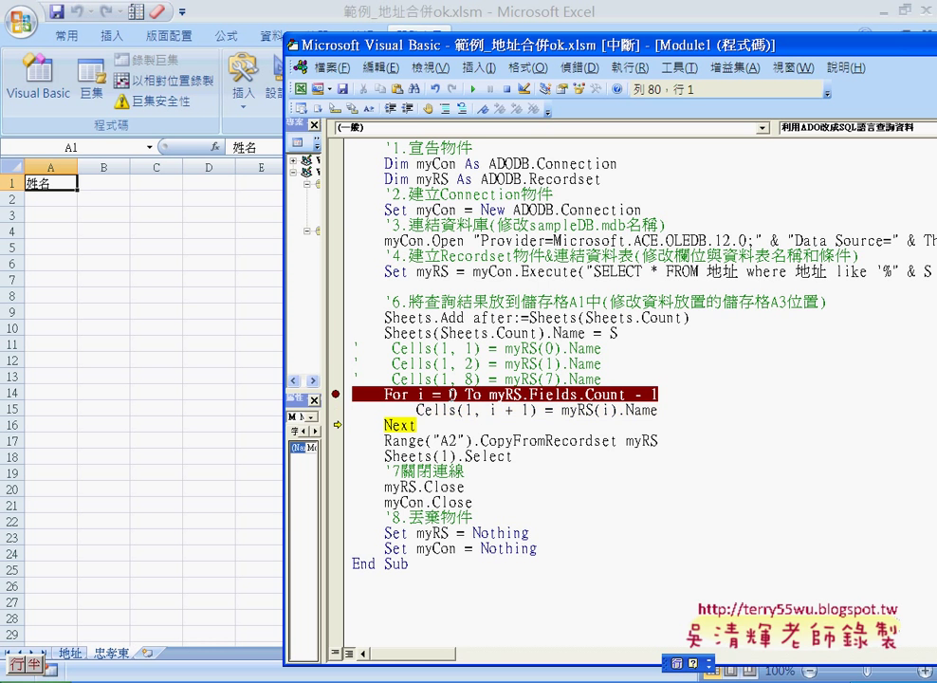
pyautogui.press('F8')
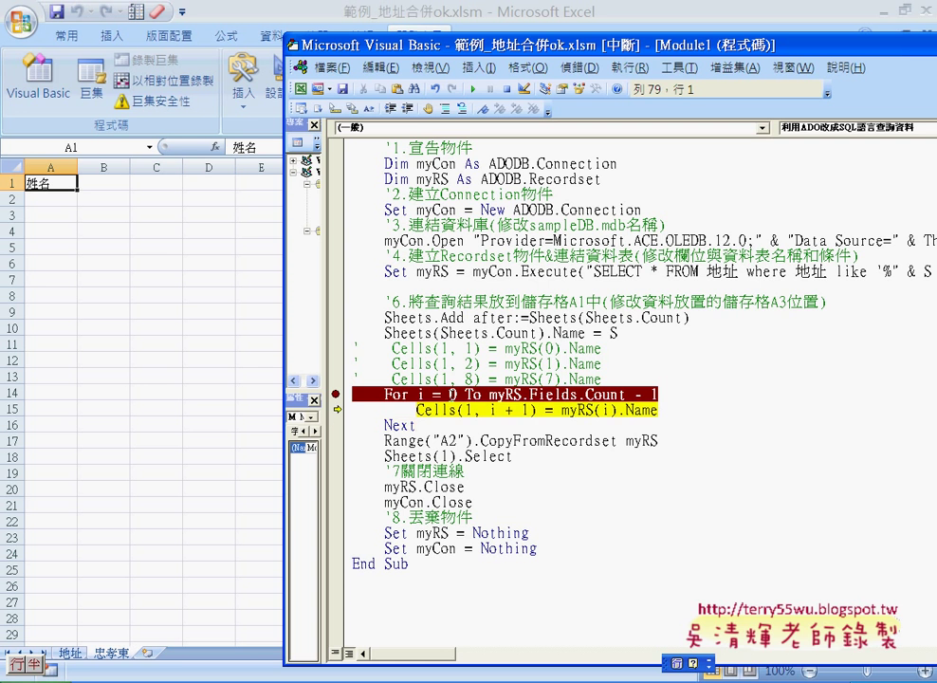
pyautogui.press('F8')
pyautogui.press('F8')
pyautogui.press('F8')
pyautogui.press('F8')
pyautogui.press('F8')
pyautogui.press('F8')
pyautogui.press('F8')
pyautogui.press('F8')
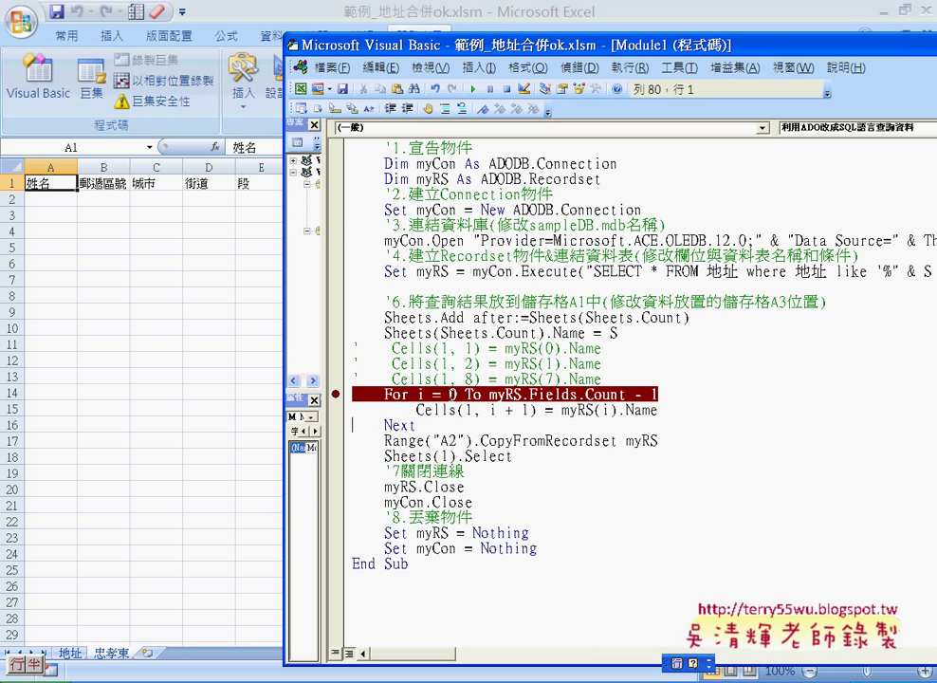
pyautogui.press('F8')
pyautogui.press('F8')
pyautogui.press('F8')
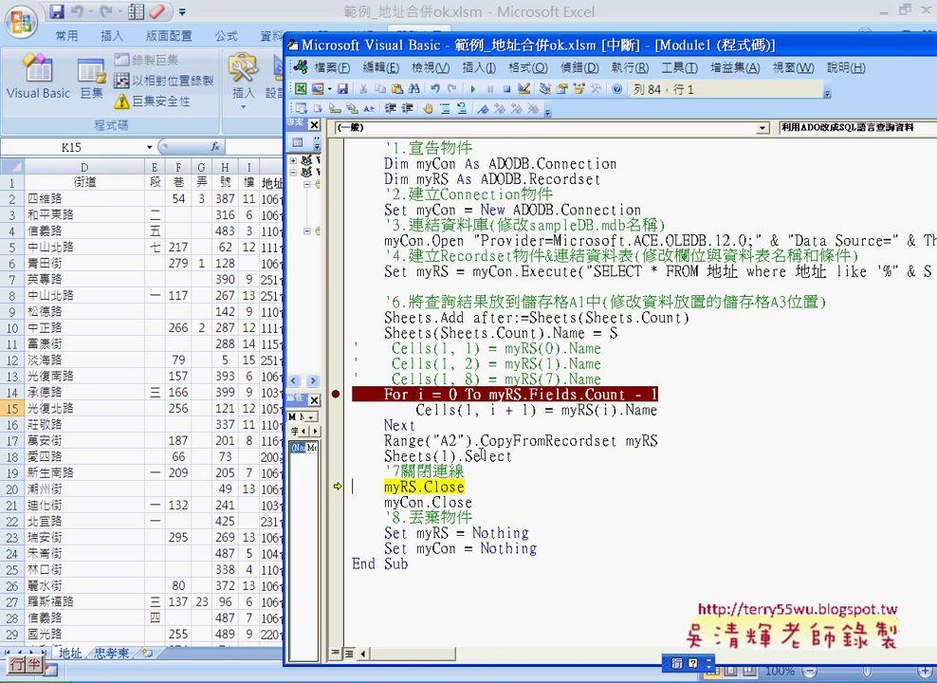
pyautogui.moveTo(481, 441); pyautogui.dragTo(618, 443)
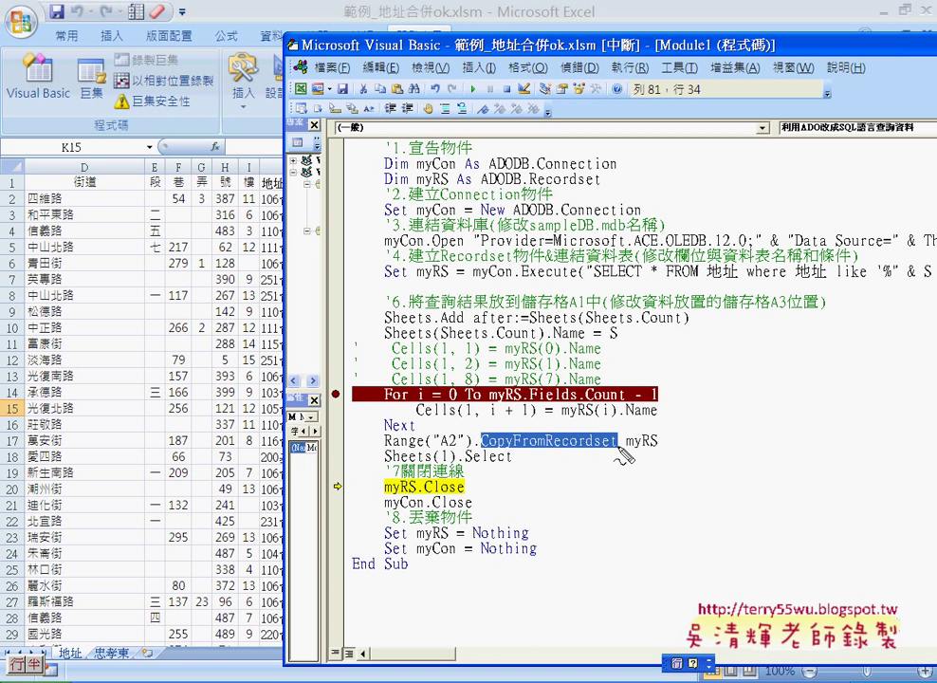
pyautogui.moveTo(472, 452)
pyautogui.mouseDown()
pyautogui.moveTo(384, 446)
pyautogui.moveTo(313, 361)
pyautogui.moveTo(214, 205)
pyautogui.moveTo(99, 202)
pyautogui.mouseUp()
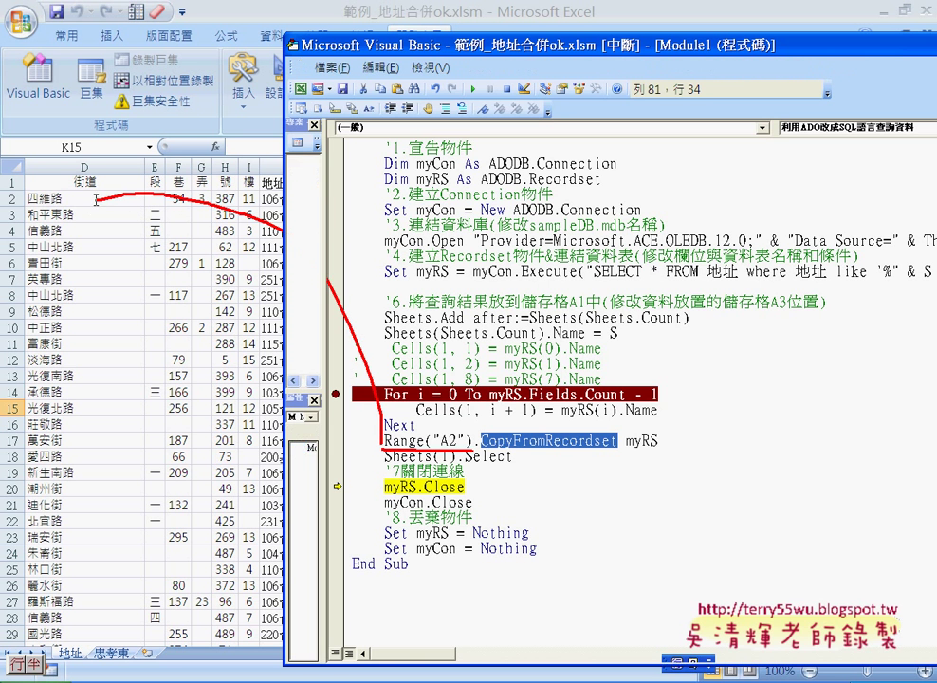
pyautogui.press('Escape')
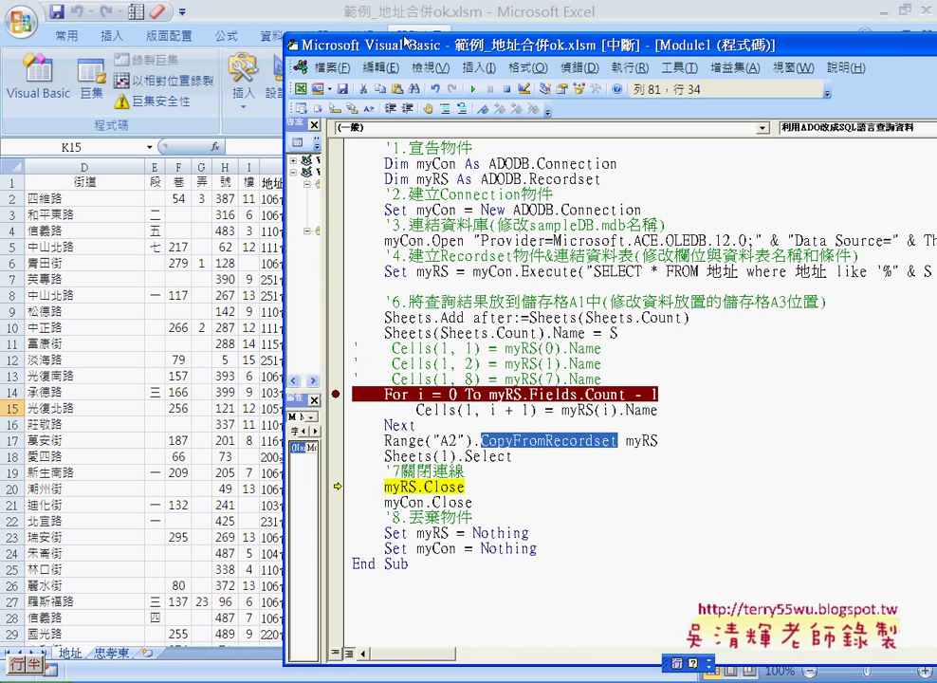
pyautogui.moveTo(406, 46)
pyautogui.mouseDown()
pyautogui.moveTo(406, 69)
pyautogui.moveTo(375, 6)
pyautogui.mouseUp()
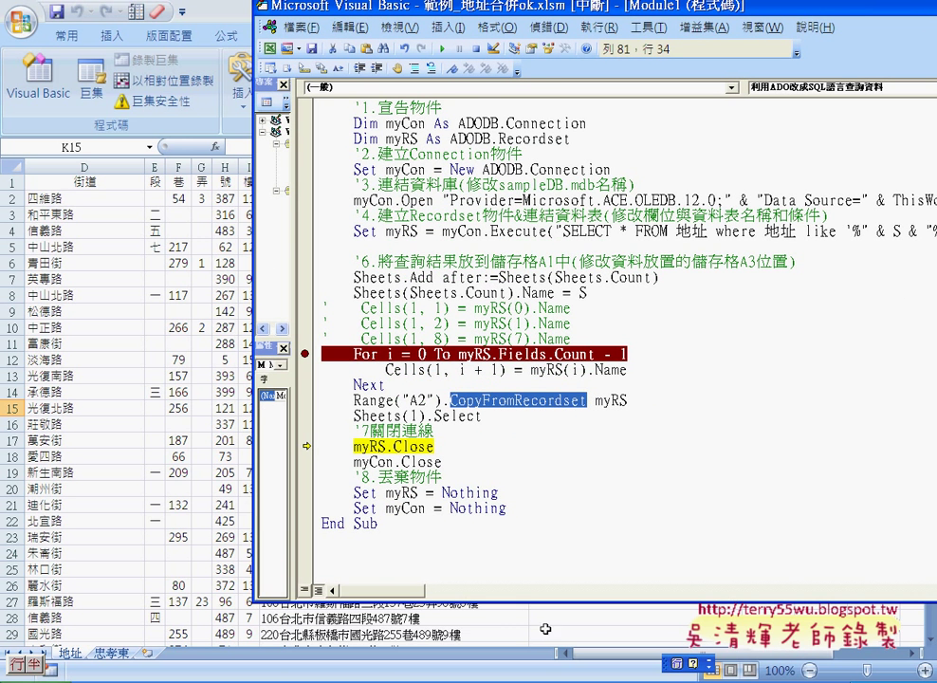
# - Check cell A2 on the 地址 sheet, then highlight the Sheets(1).Select line in the code
pyautogui.hotkey('alt', 'F11')
pyautogui.moveTo(579, 654); pyautogui.dragTo(565, 654)
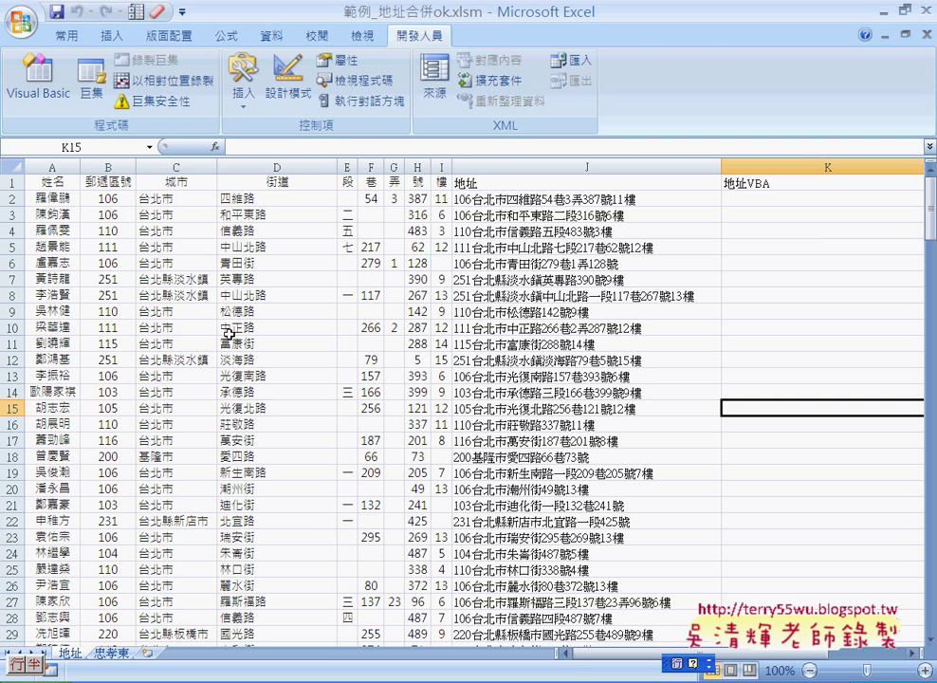
pyautogui.click(53, 198)
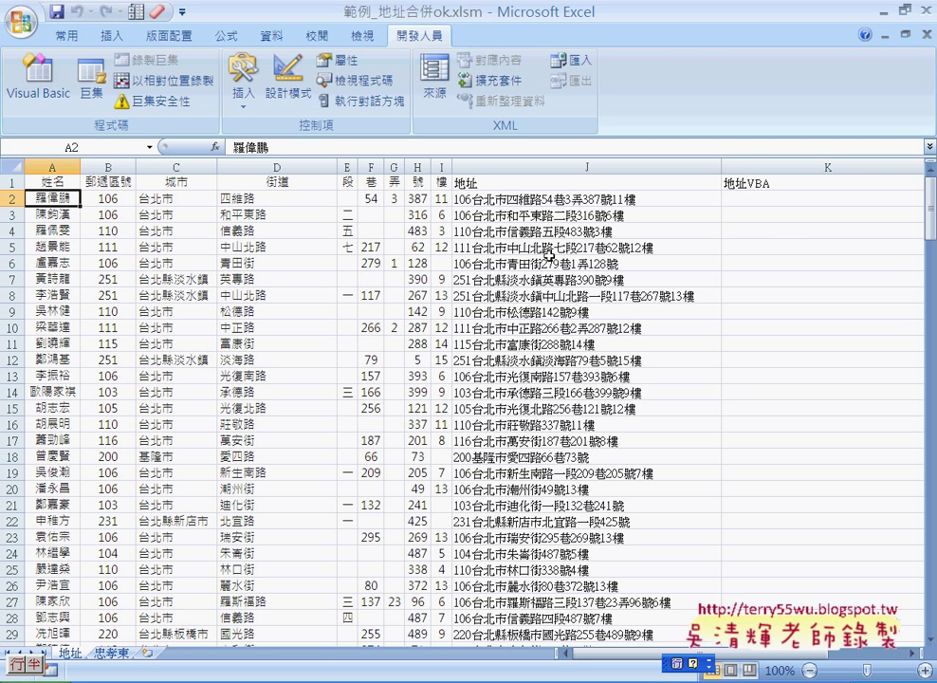
pyautogui.hotkey('alt', 'F11')
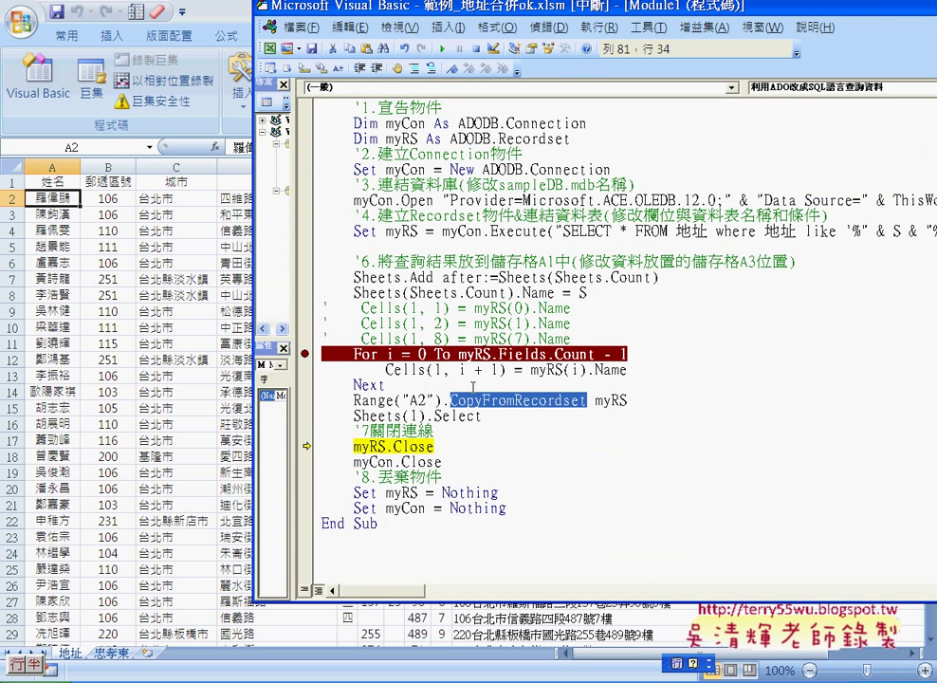
pyautogui.moveTo(486, 417); pyautogui.dragTo(354, 418)
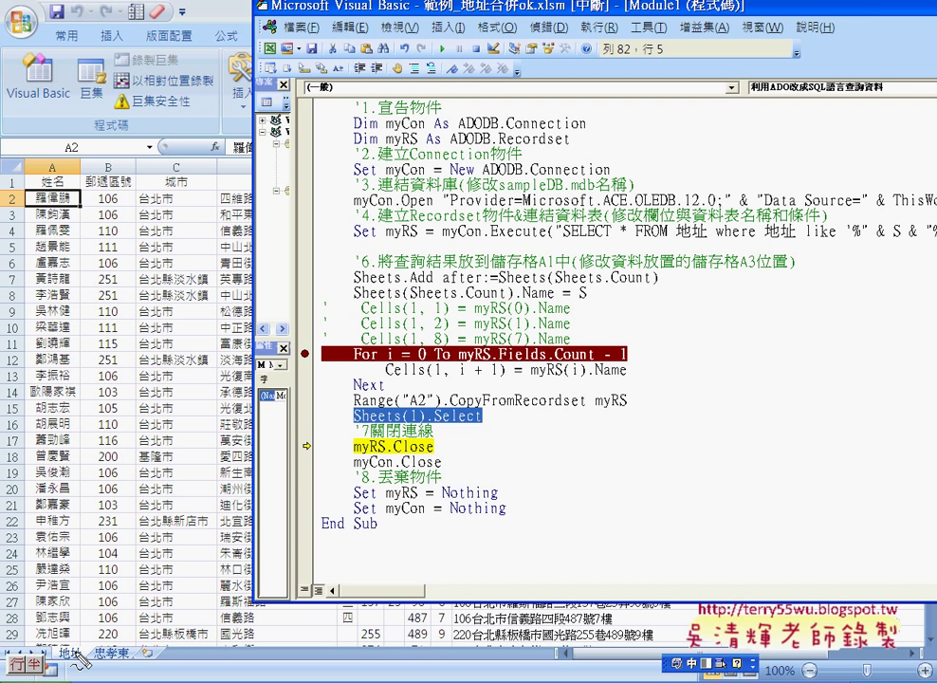
pyautogui.moveTo(353, 424); pyautogui.dragTo(474, 424)
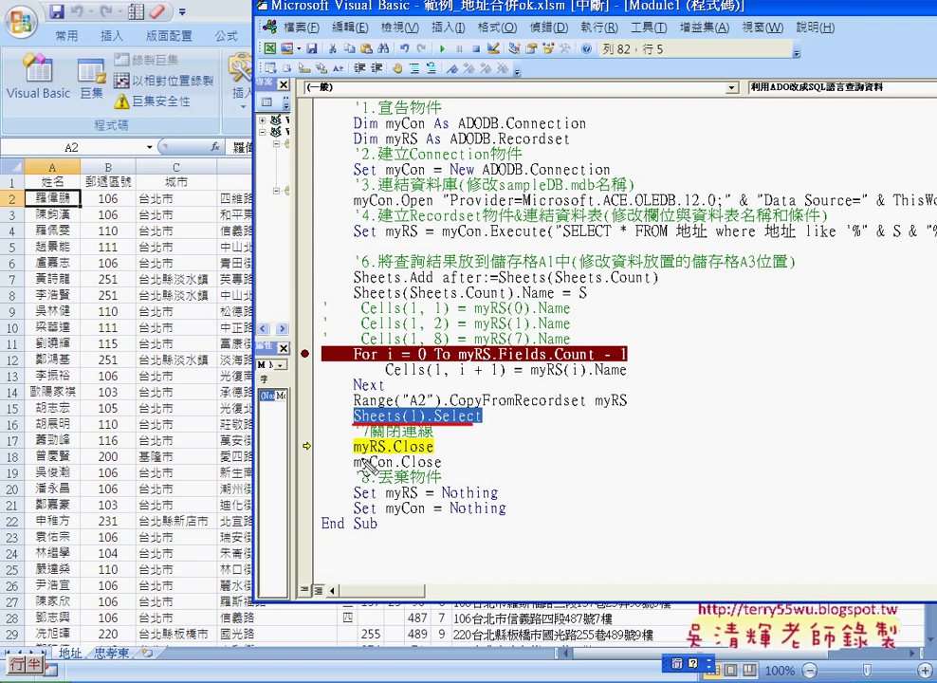
pyautogui.press('Escape')
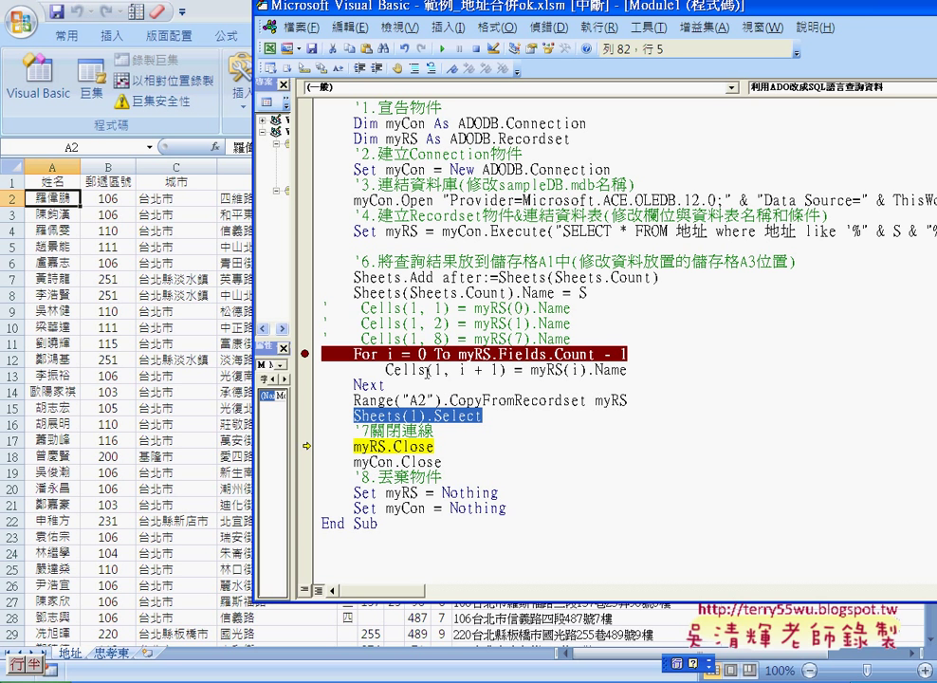
pyautogui.click(442, 446)
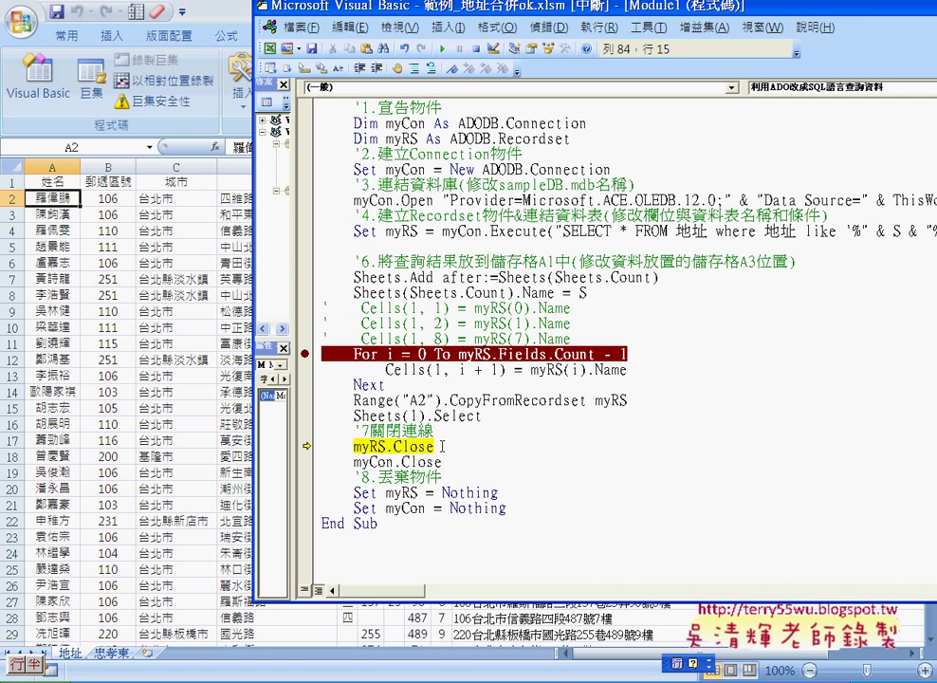
# - Step through myRS.Close, myCon.Close and both Set … = Nothing lines to End Sub
pyautogui.press('F8')
pyautogui.press('F8')
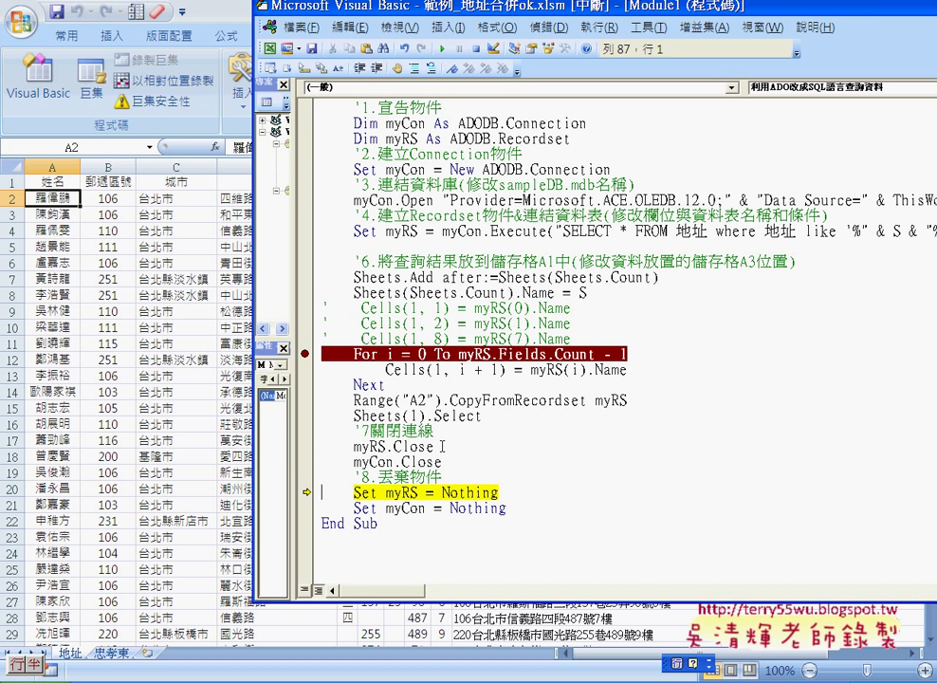
pyautogui.press('F8')
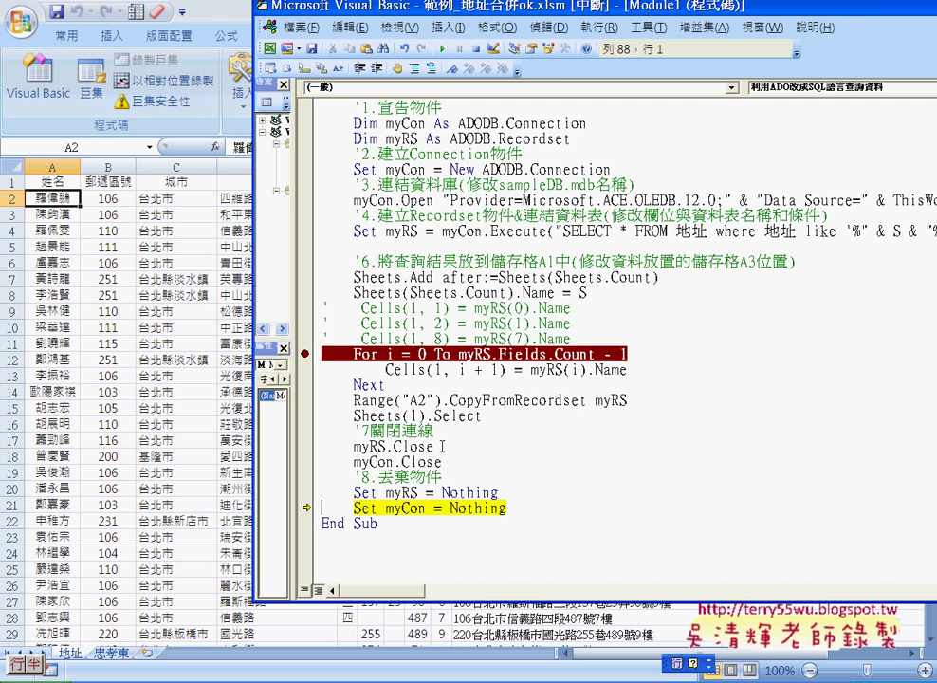
pyautogui.press('F8')
pyautogui.press('F8')
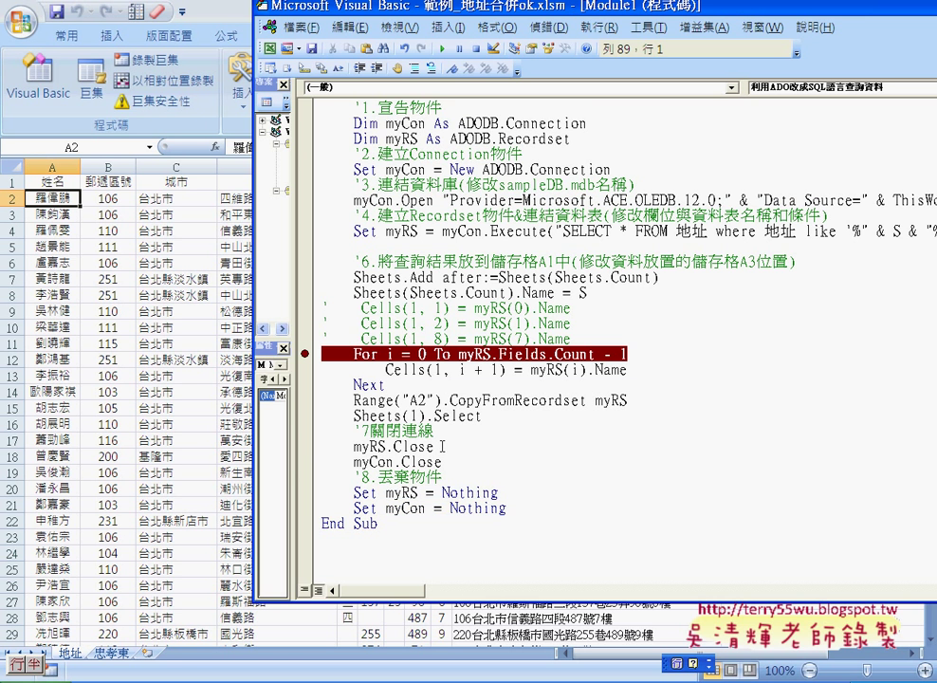
# - Look over the earlier 忠孝東 results sheet, then return to the 地址 sheet
pyautogui.click(175, 424)
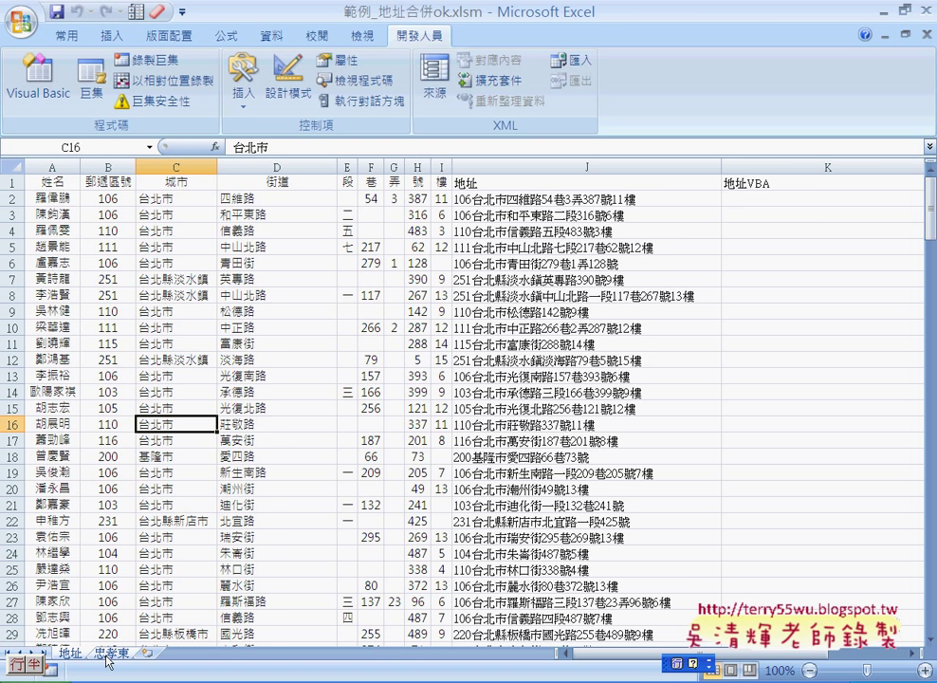
pyautogui.click(107, 662)
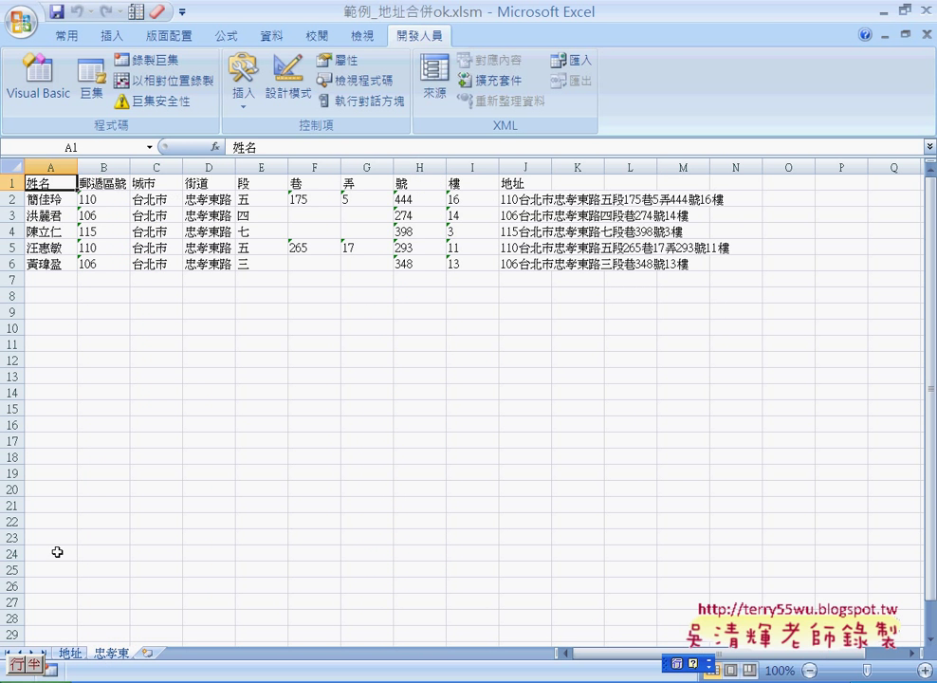
pyautogui.click(74, 654)
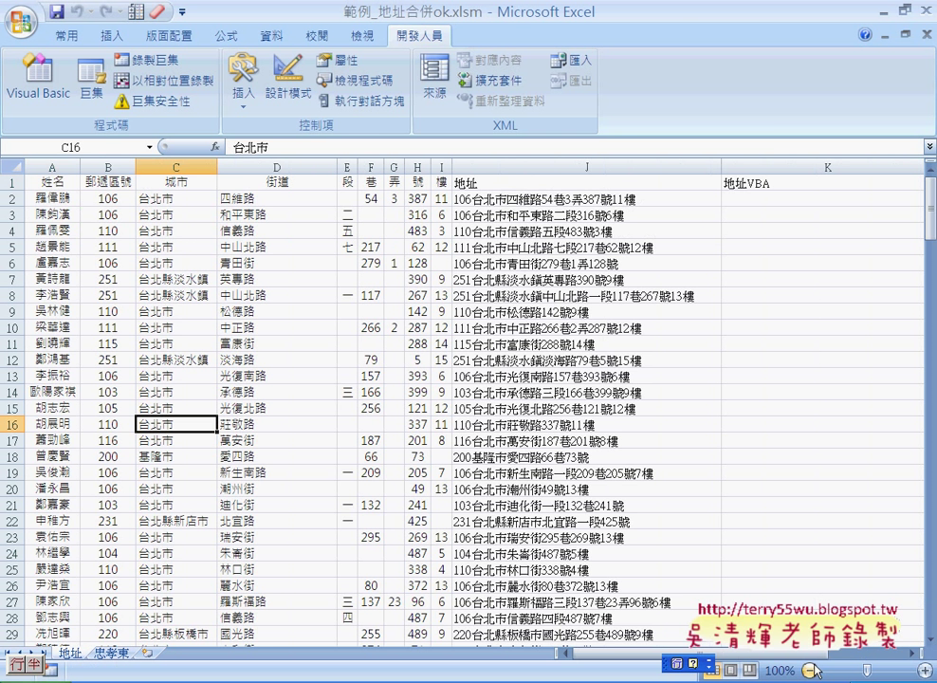
pyautogui.moveTo(797, 654); pyautogui.dragTo(817, 657)
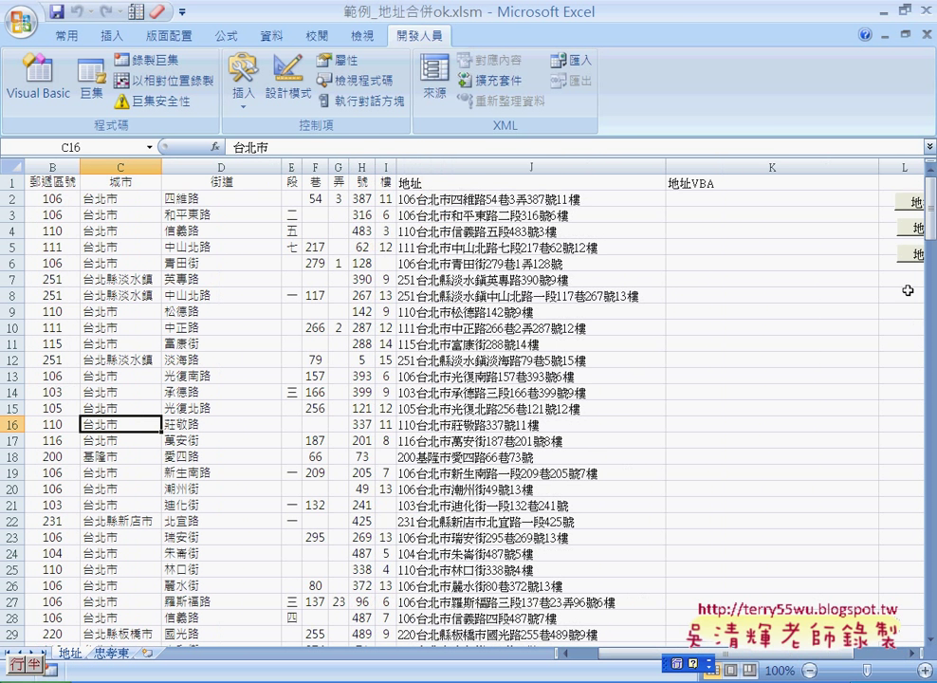
# - Rerun the query macro without the InputBox breakpoint, searching for the keyword 仁愛
pyautogui.click(903, 253)
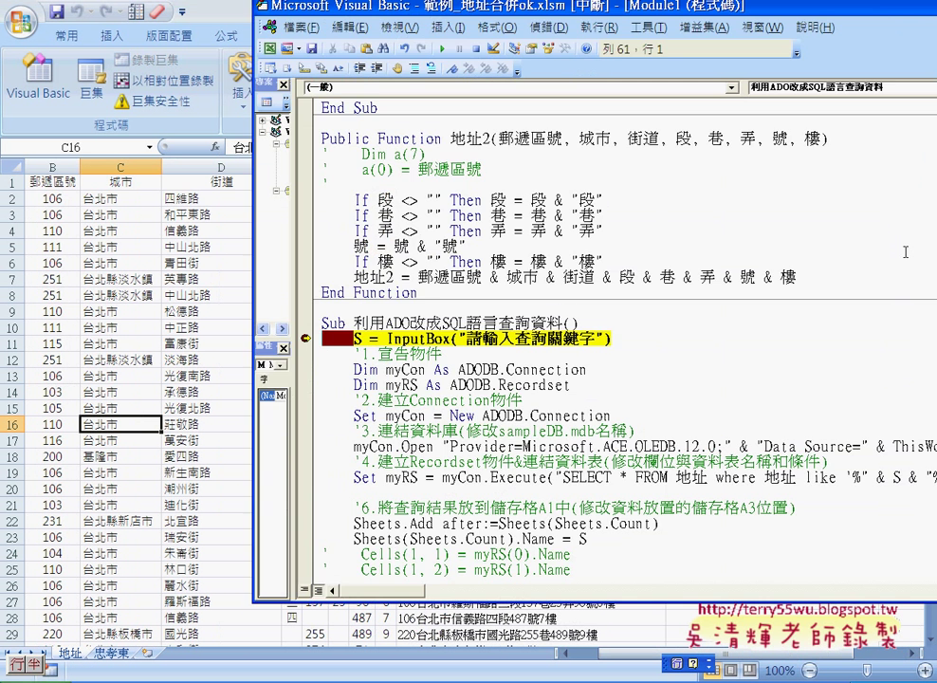
pyautogui.click(307, 337)
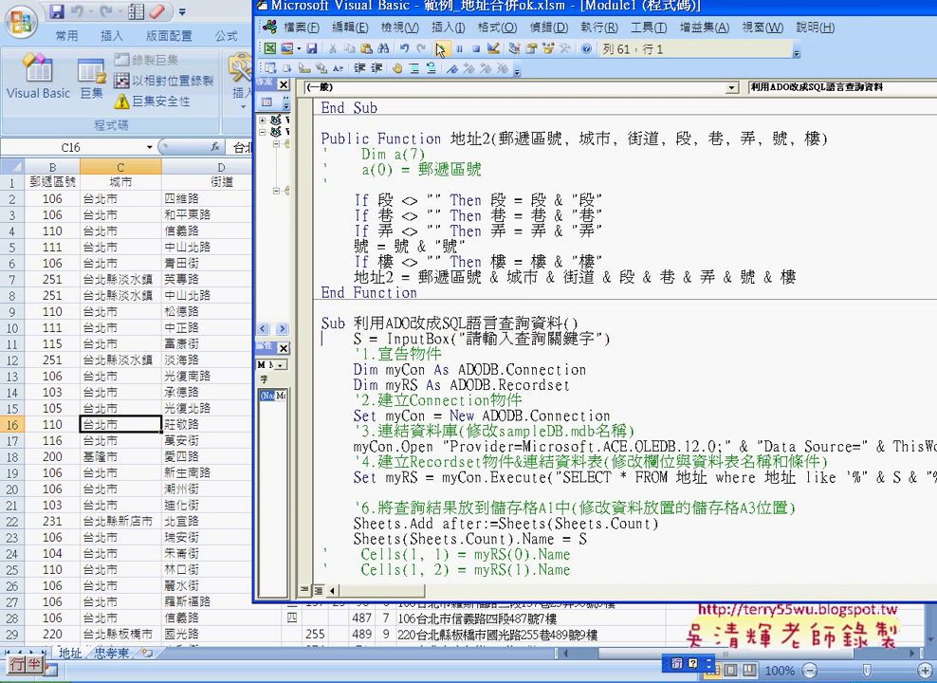
pyautogui.press('F5')
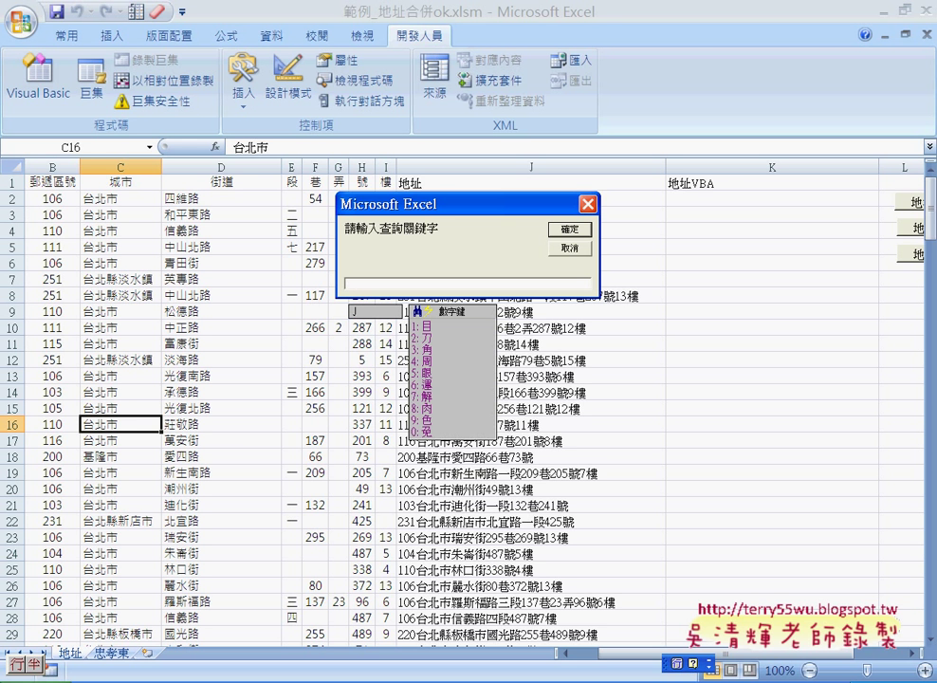
pyautogui.write('包')
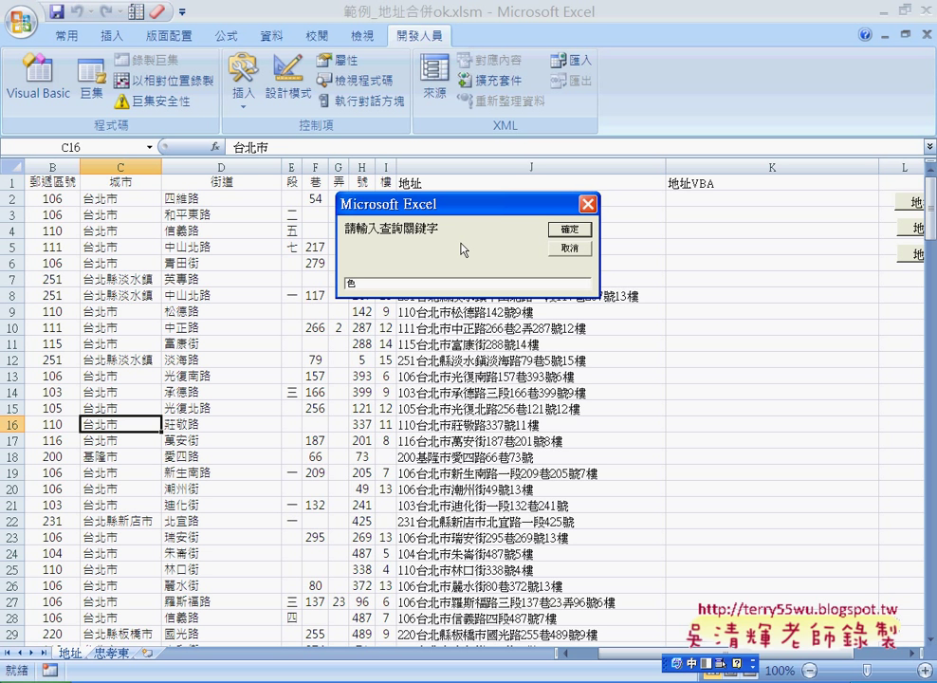
pyautogui.press('Down')
pyautogui.press('BackSpace')
pyautogui.press('BackSpace')
pyautogui.write('n')
pyautogui.write('仁愛')
pyautogui.click(567, 229)
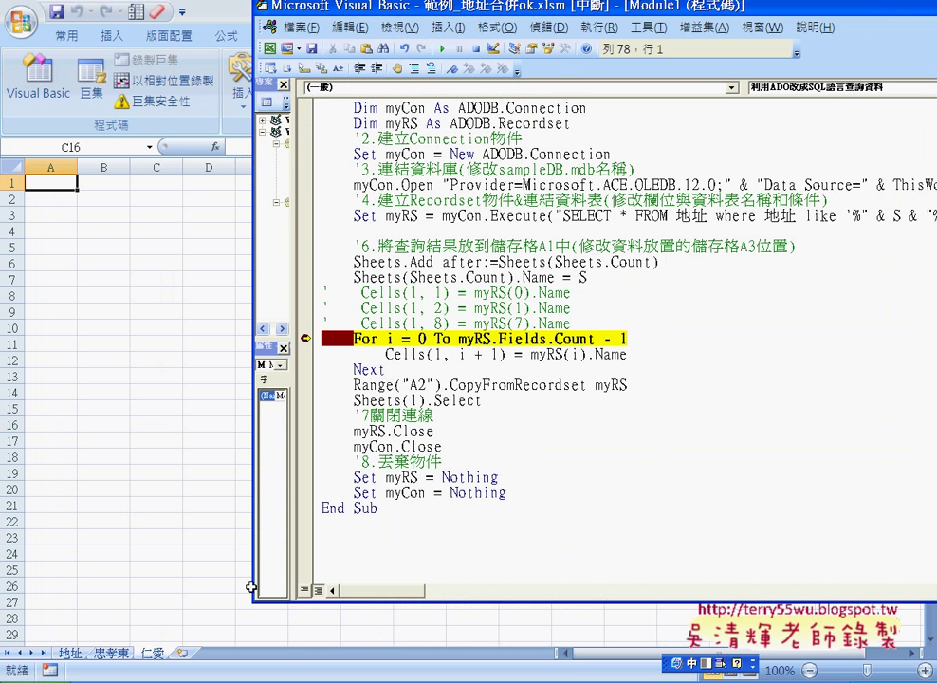
# - Clear the header-loop breakpoint, finish the macro, and check the 仁愛 sheet's columns A–G and rows 2–7
pyautogui.click(308, 339)
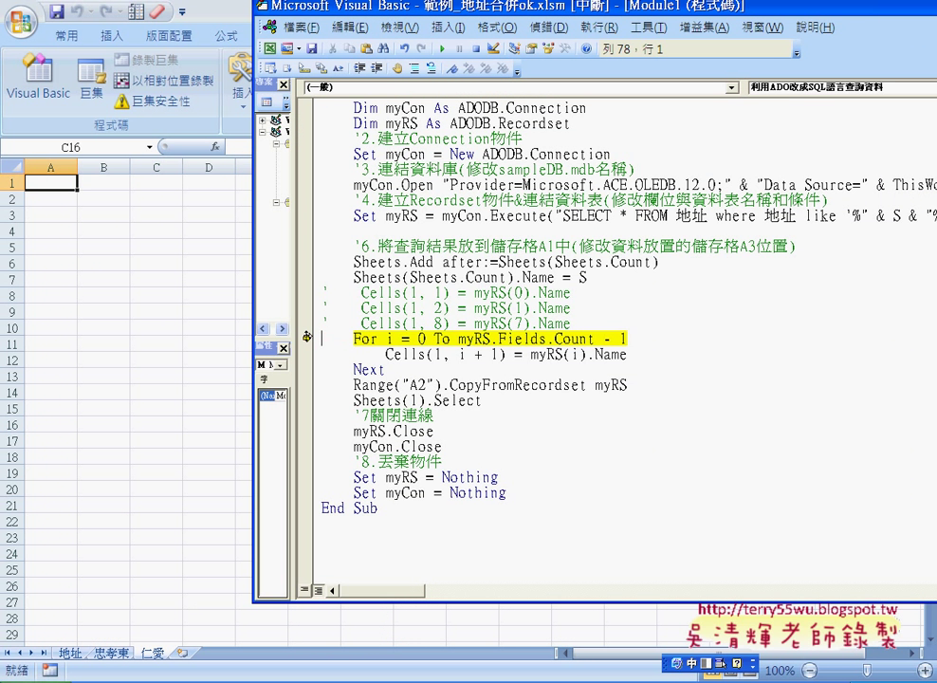
pyautogui.click(444, 48)
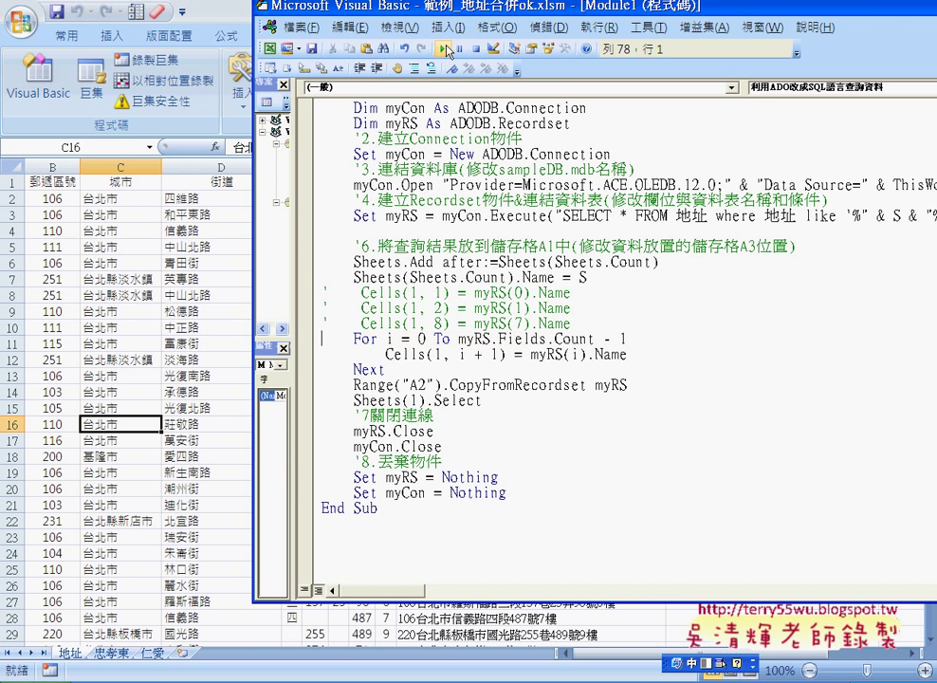
pyautogui.click(155, 652)
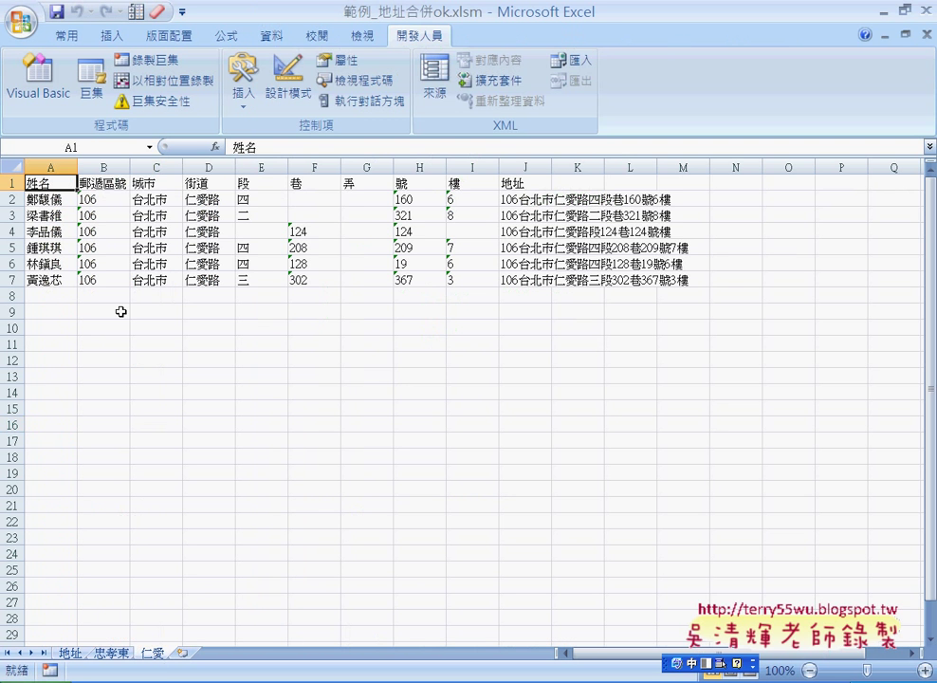
pyautogui.moveTo(50, 166); pyautogui.dragTo(367, 167)
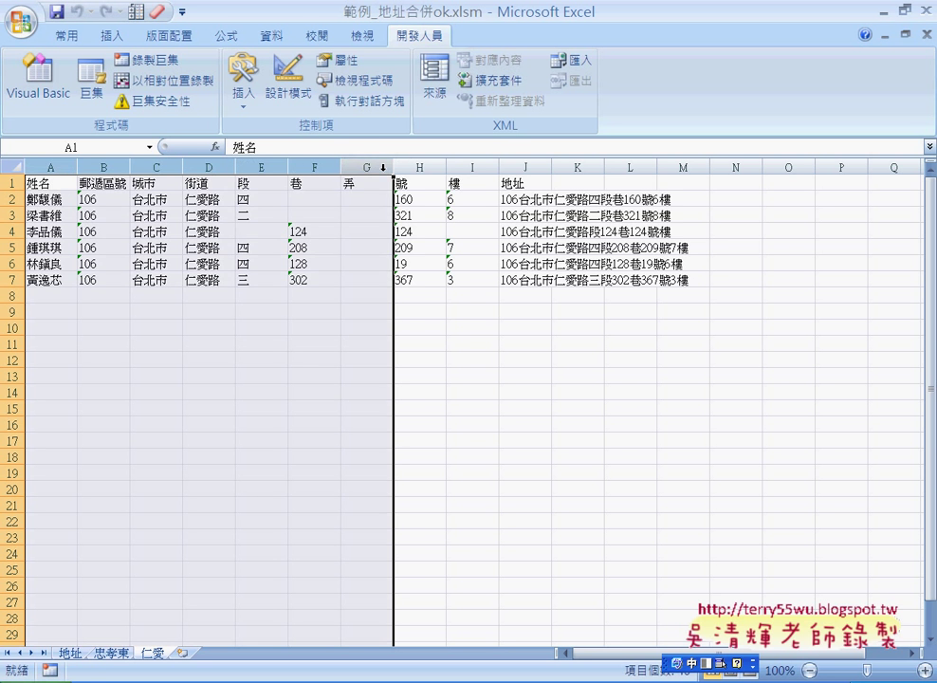
pyautogui.moveTo(7, 199); pyautogui.dragTo(8, 281)
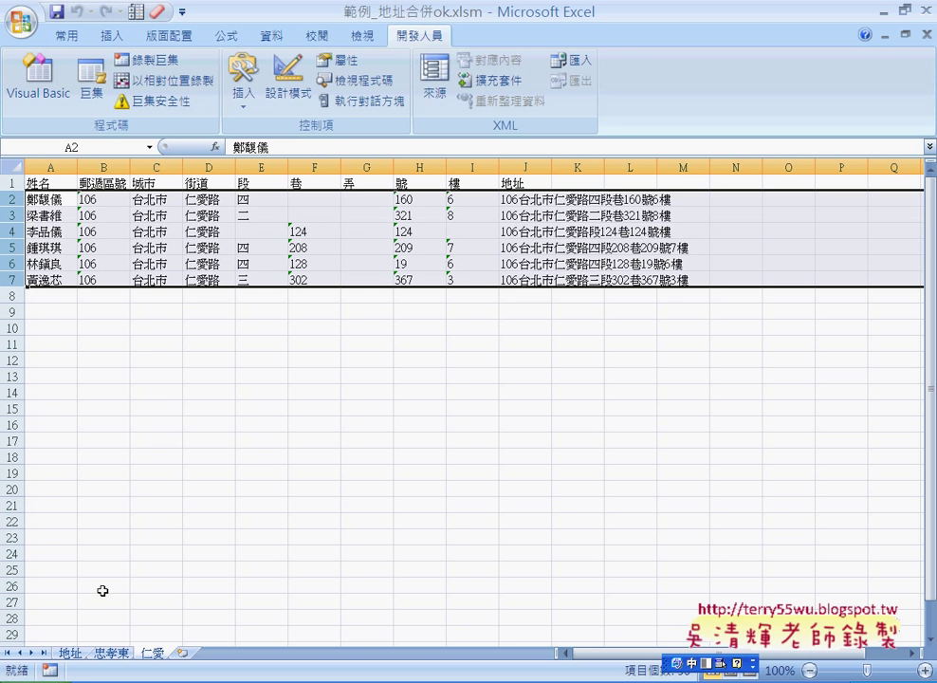
pyautogui.click(76, 654)
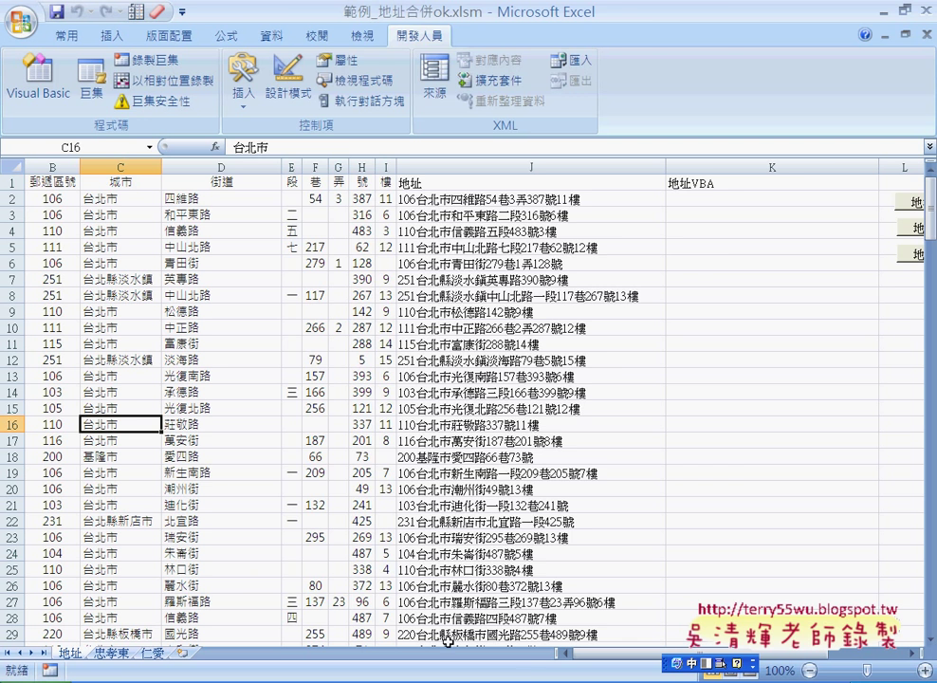
# - In the VBA editor, highlight the S = InputBox("請輸入查詢關鍵字") line at the macro's start
pyautogui.hotkey('alt', 'F11')
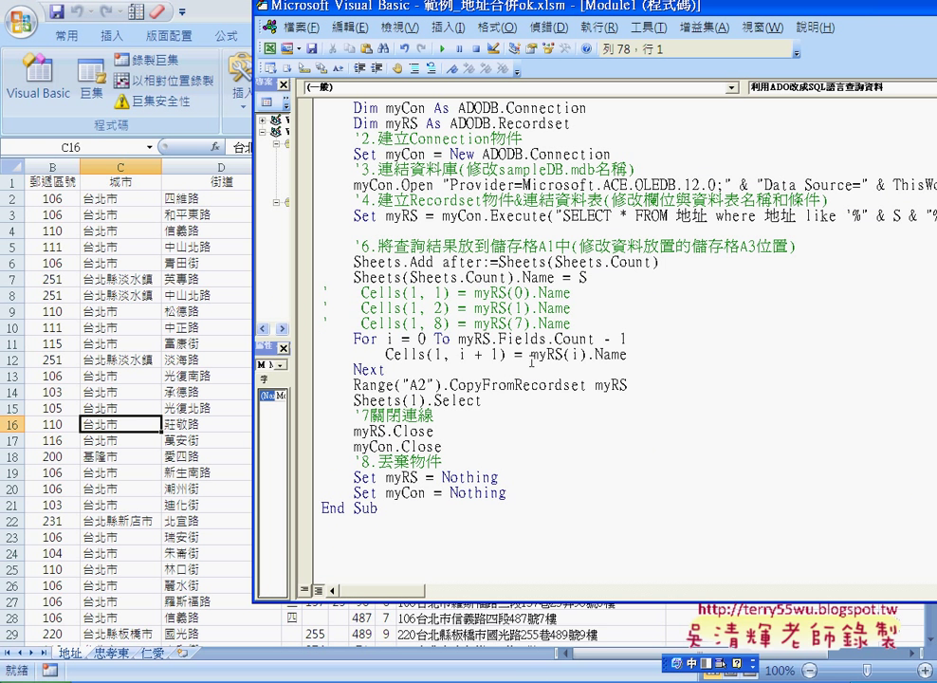
pyautogui.click(386, 369)
pyautogui.scroll(2, 531, 358)
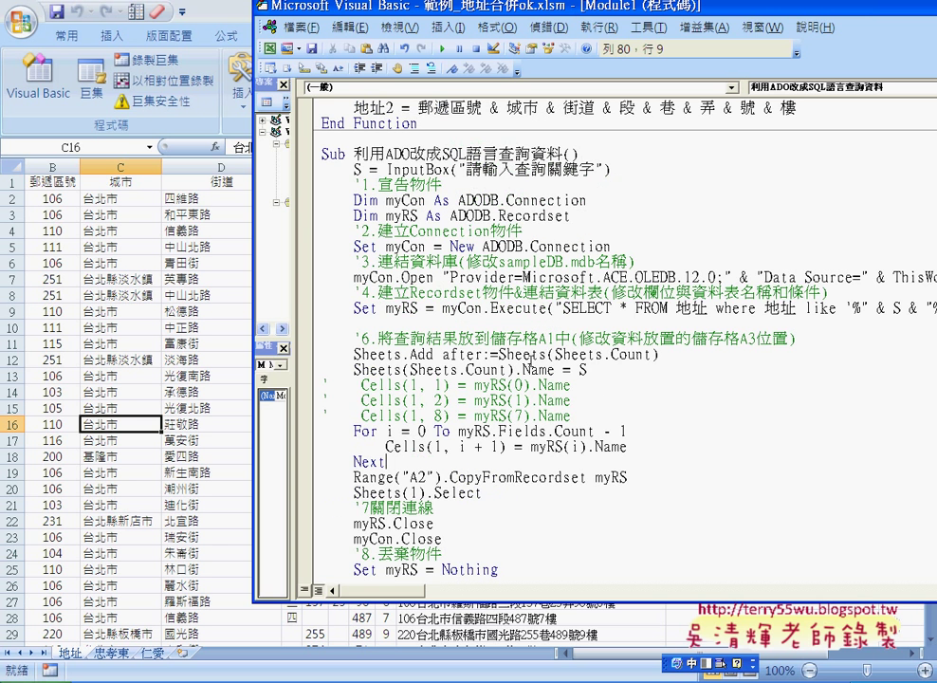
pyautogui.click(355, 168)
pyautogui.moveTo(354, 168)
pyautogui.mouseDown()
pyautogui.moveTo(626, 168)
pyautogui.moveTo(429, 168)
pyautogui.moveTo(617, 173)
pyautogui.mouseUp()
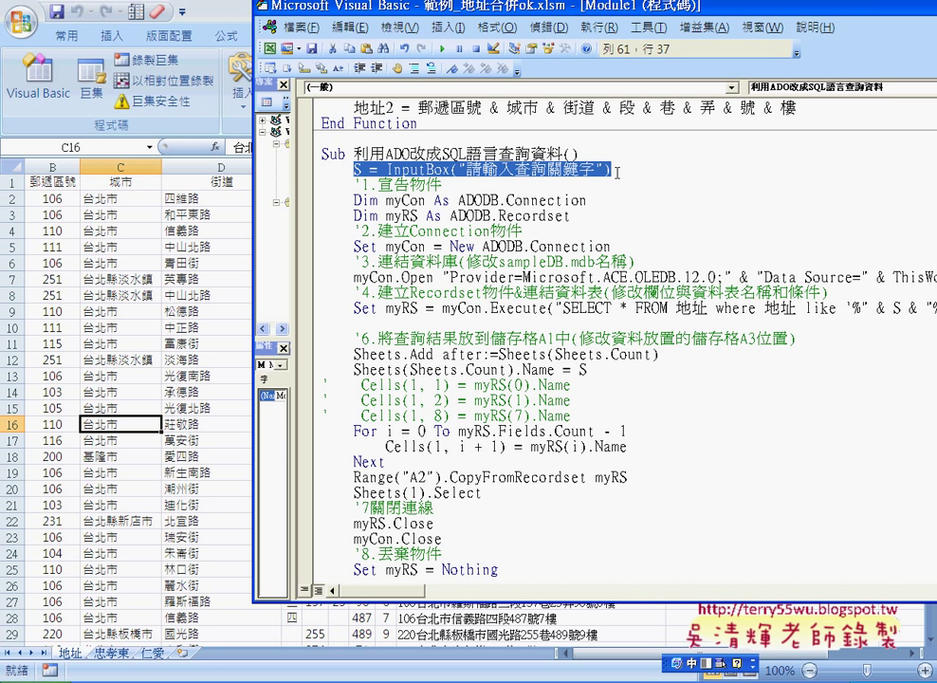